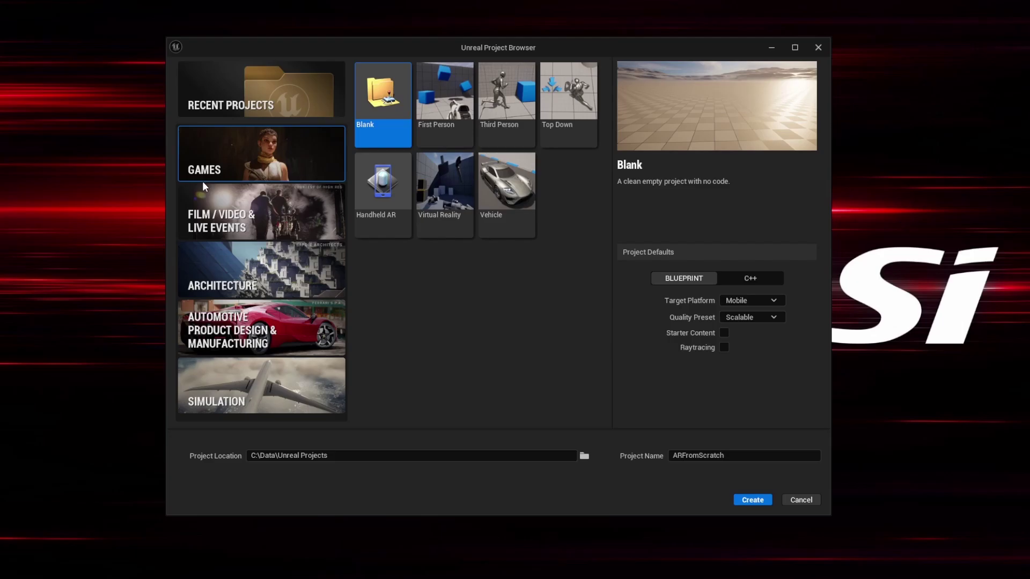
Browse the Film, Architecture, Automotive and Simulation templates, preview Handheld AR, then return to Games
{"action": "left_click", "coordinate": [198, 196]}
{"action": "left_click", "coordinate": [229, 288]}
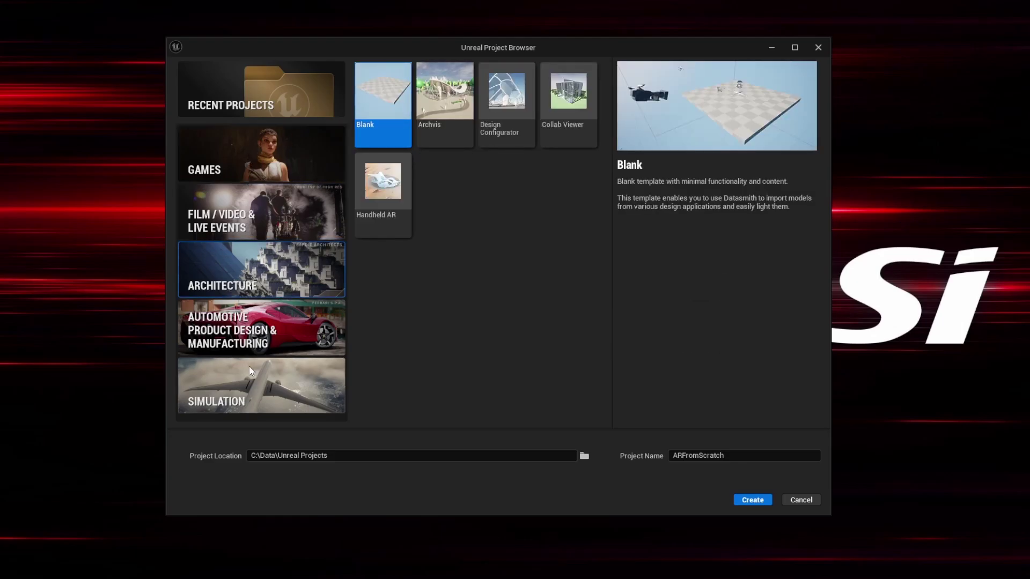
{"action": "left_click", "coordinate": [266, 338]}
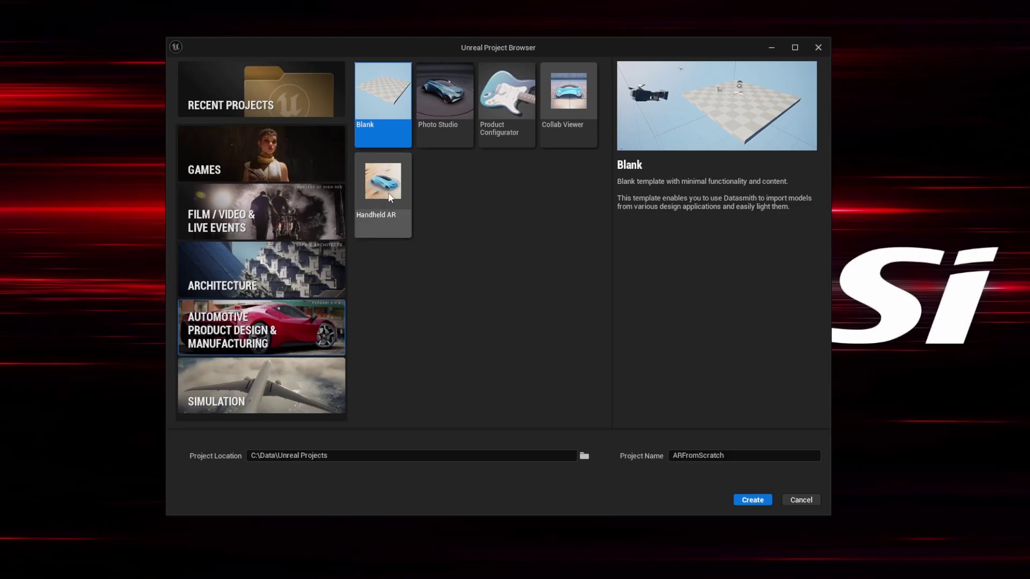
{"action": "left_click", "coordinate": [291, 391]}
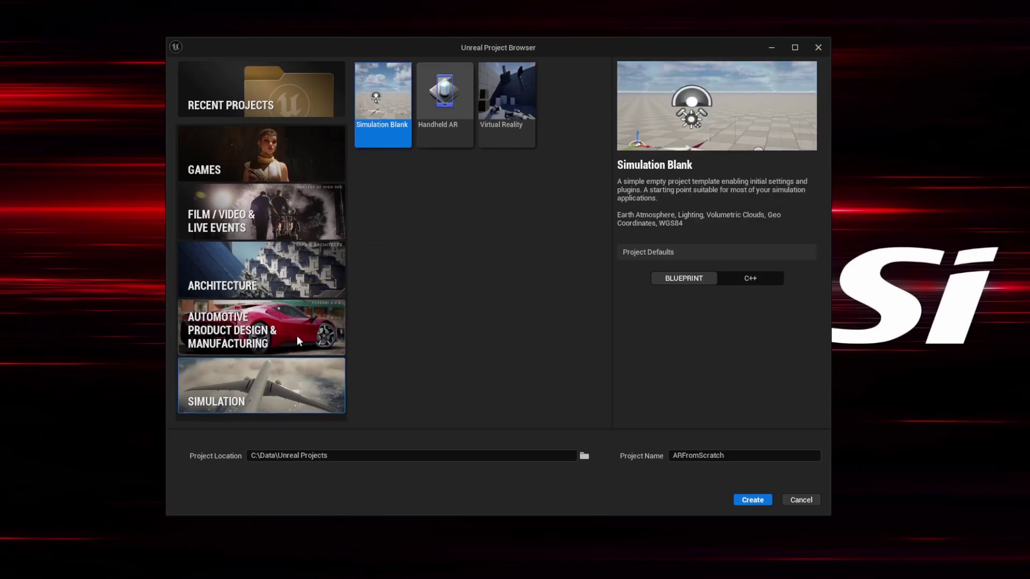
{"action": "left_click", "coordinate": [424, 129]}
{"action": "left_click", "coordinate": [332, 174]}
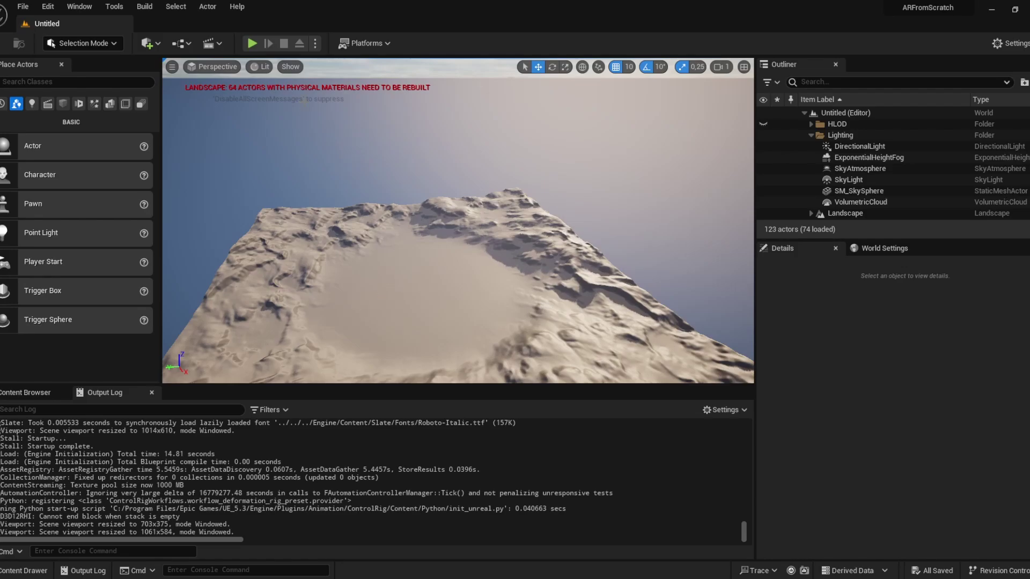
Replace the default landscape with a new Empty Level
{"action": "left_click", "coordinate": [21, 6]}
{"action": "left_click", "coordinate": [51, 36]}
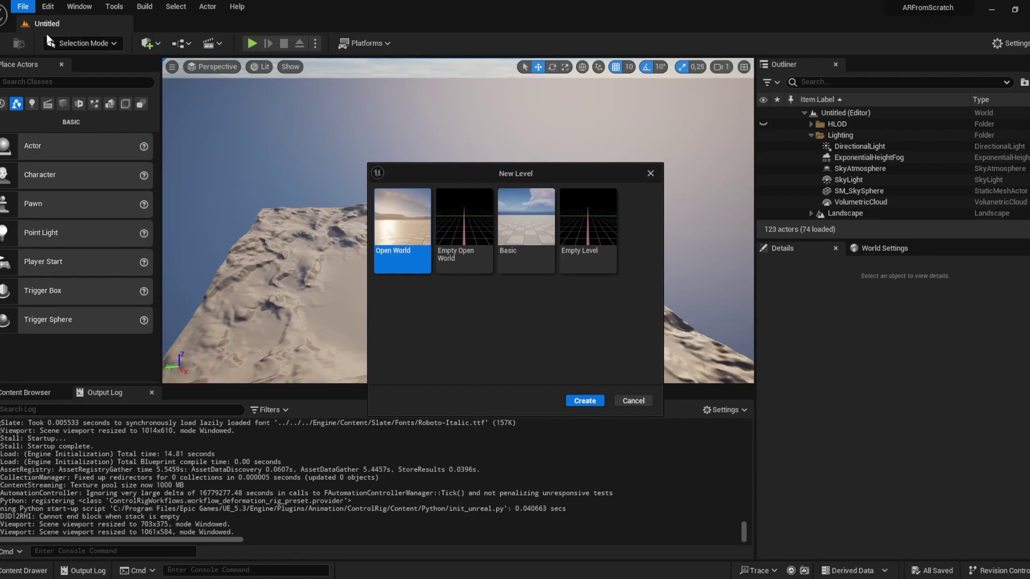
{"action": "left_click", "coordinate": [578, 218]}
{"action": "left_click", "coordinate": [584, 400]}
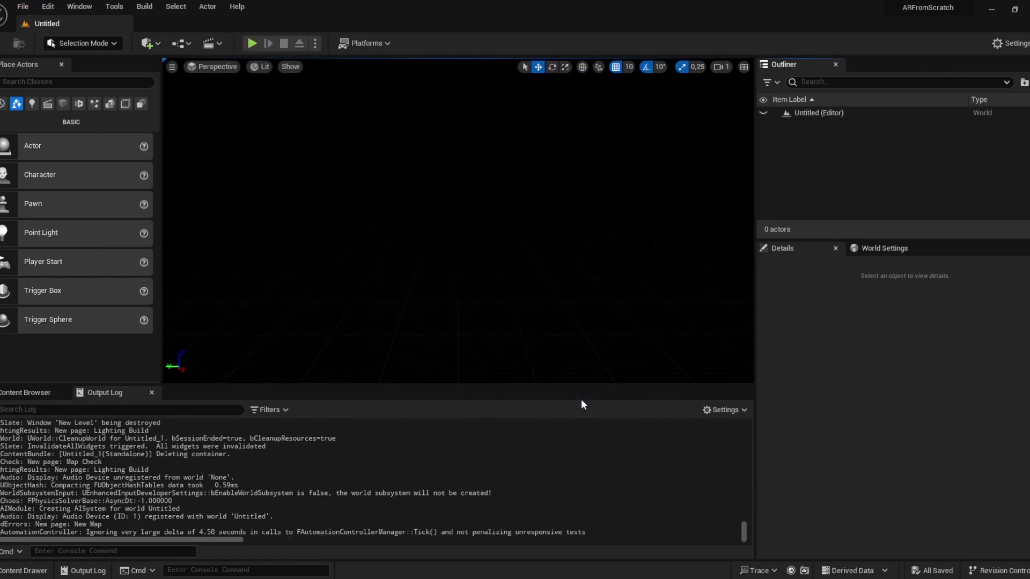
Save the current level as Main in the Content folder
{"action": "left_click", "coordinate": [25, 392]}
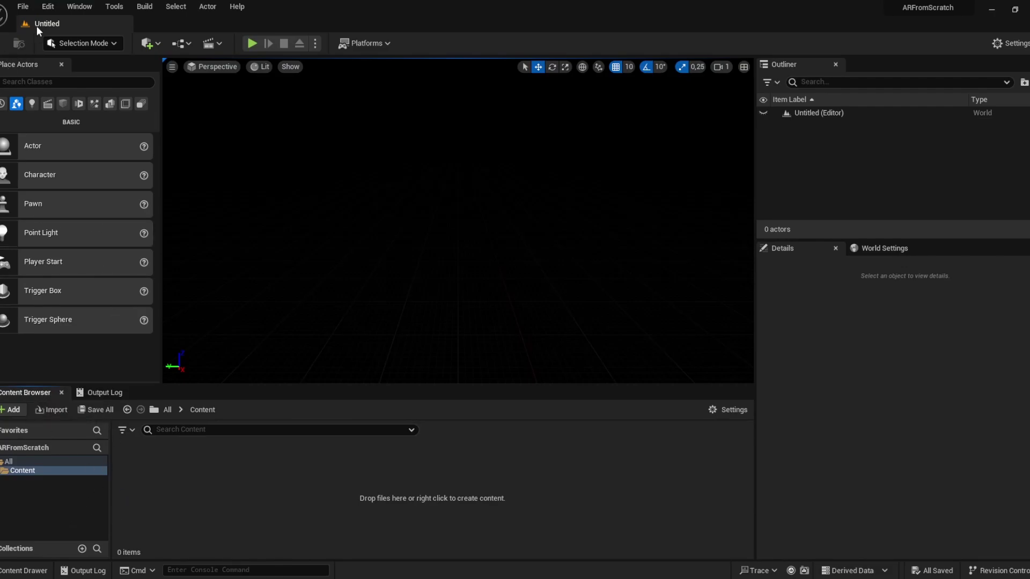
{"action": "left_click", "coordinate": [24, 7]}
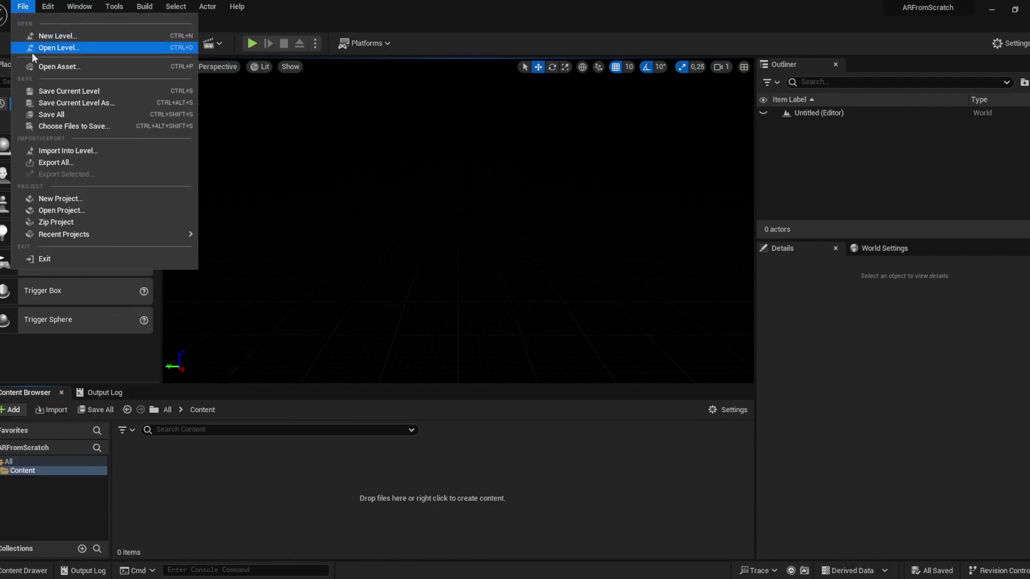
{"action": "left_click", "coordinate": [59, 91]}
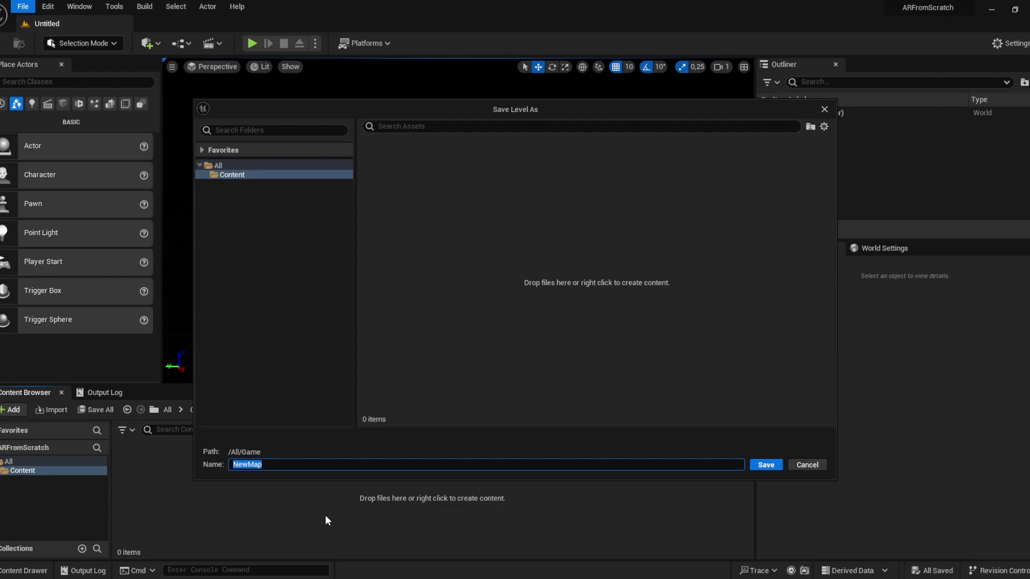
{"action": "type", "text": "Main"}
{"action": "left_click", "coordinate": [766, 465]}
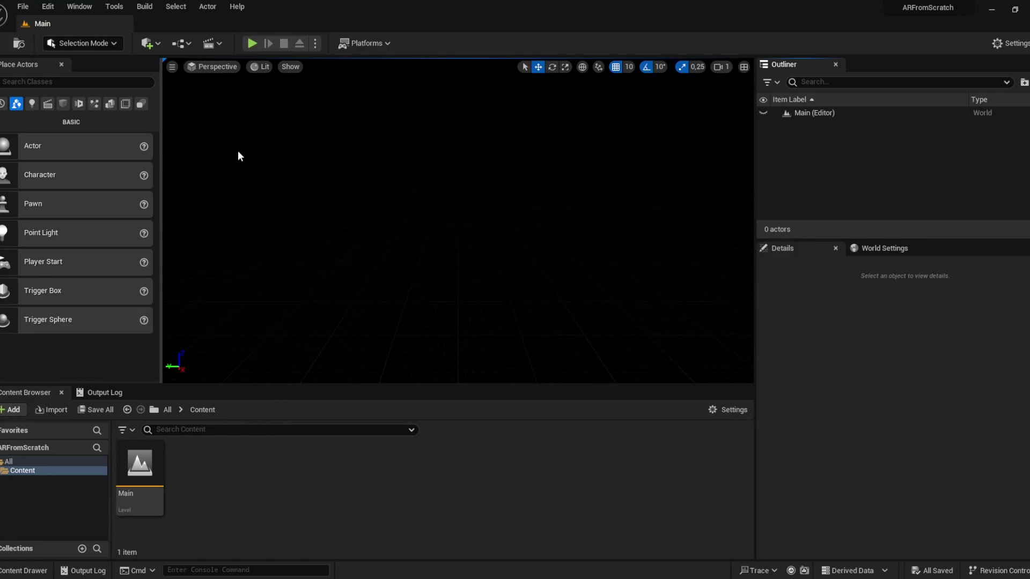
Place a Cube from the Quick Add Shapes menu into the level
{"action": "right_click_drag", "start_coordinate": [431, 206], "coordinate": [432, 206]}
{"action": "right_click", "coordinate": [828, 149]}
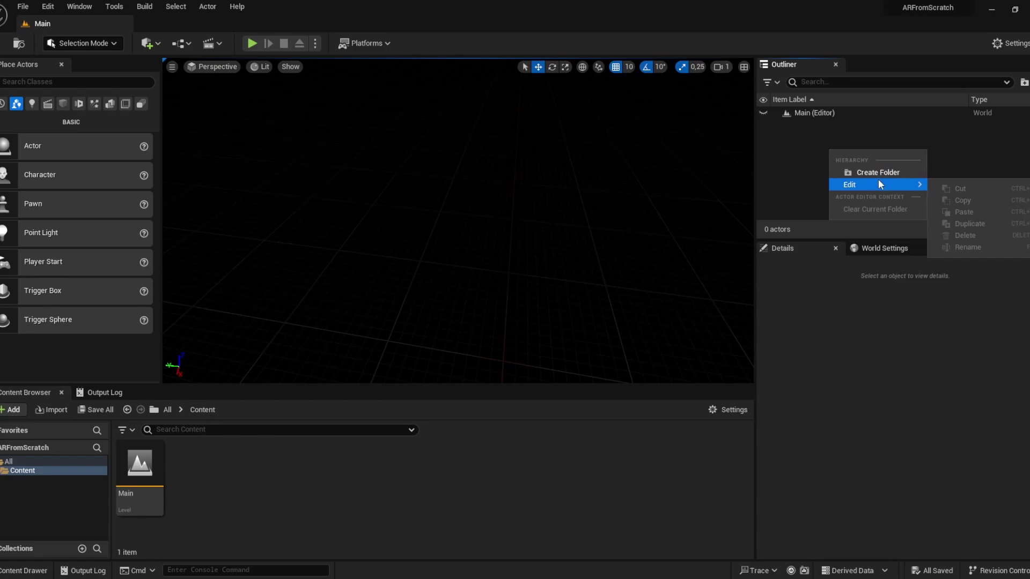
{"action": "left_click", "coordinate": [786, 153]}
{"action": "left_click", "coordinate": [147, 43]}
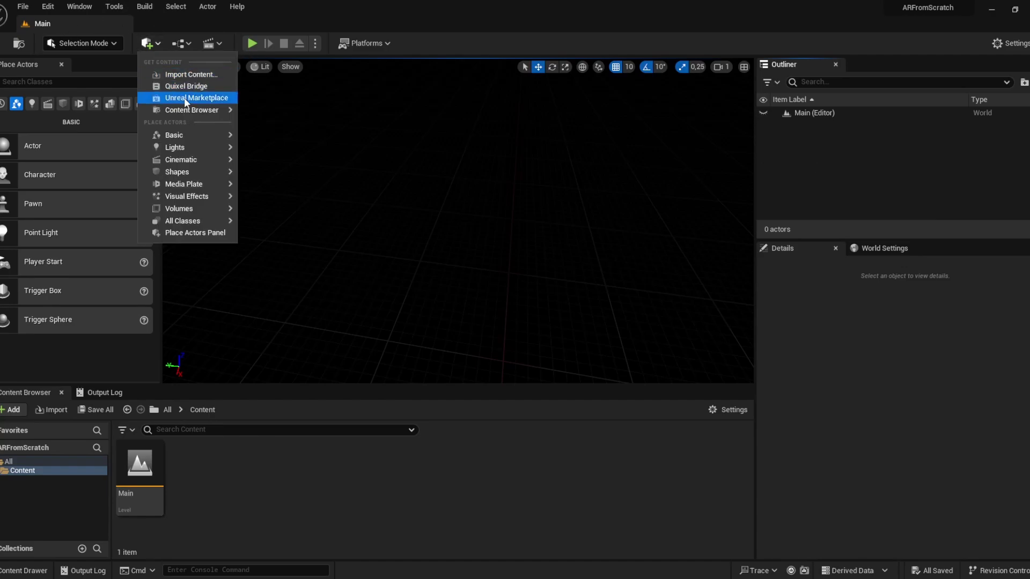
{"action": "mouse_move", "coordinate": [205, 173]}
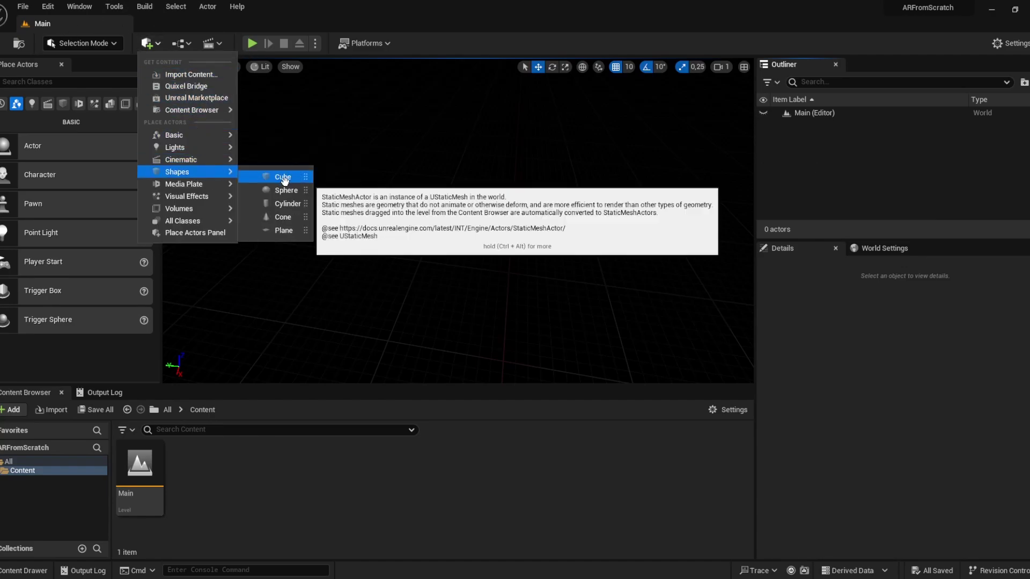
{"action": "left_click", "coordinate": [282, 177]}
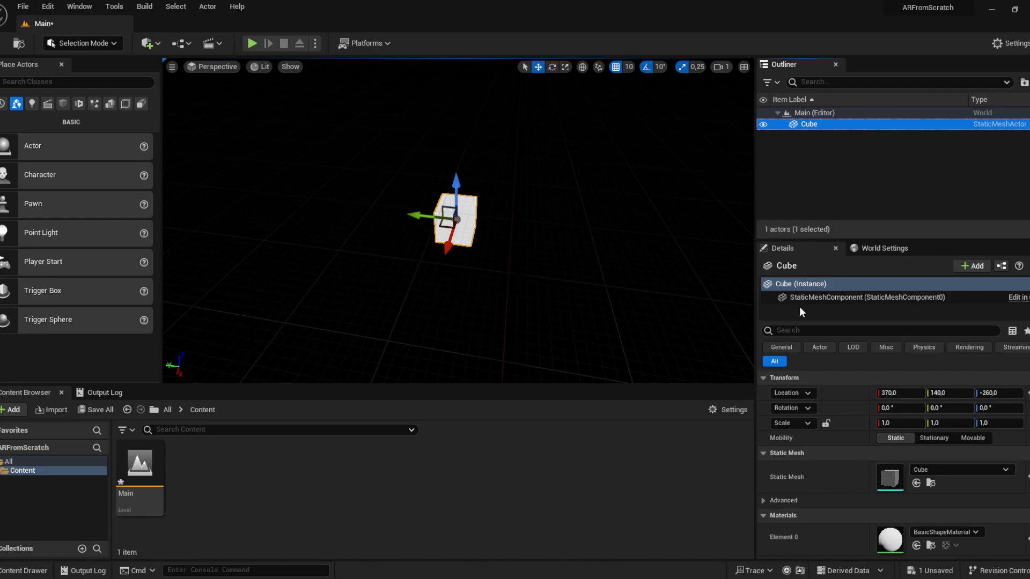
Set the cube's Location X and Y to 0
{"action": "left_click", "coordinate": [889, 393]}
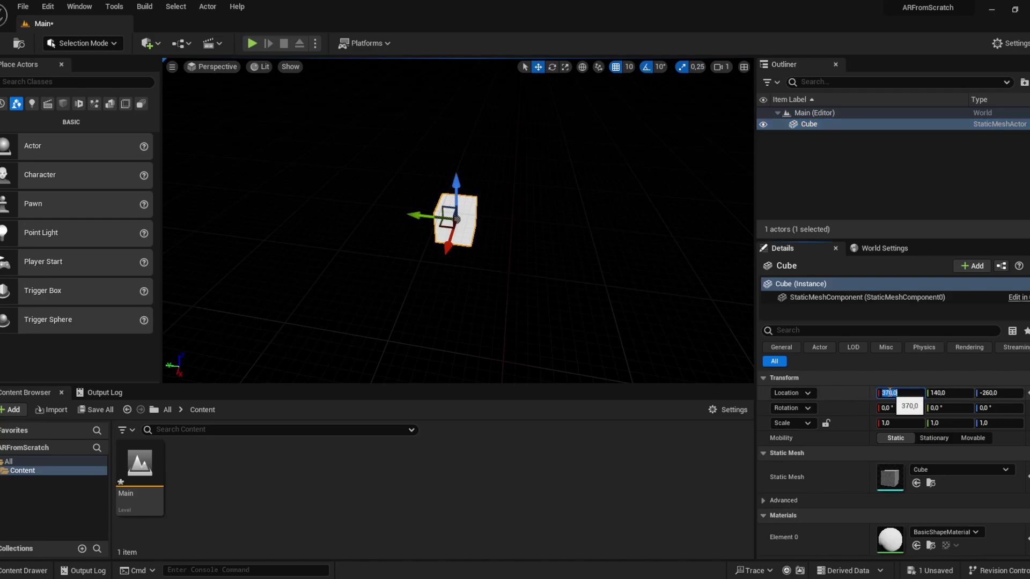
{"action": "type", "text": "0"}
{"action": "key", "text": "Tab"}
{"action": "type", "text": "0"}
{"action": "key", "text": "Return"}
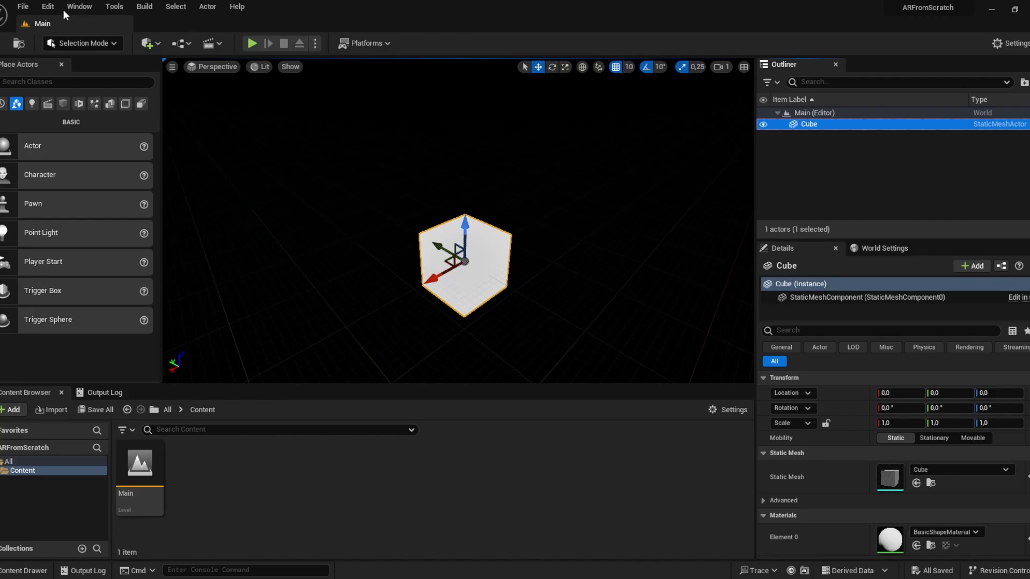
Set both Editor Startup Map and Game Default Map to Main in Project Settings' Maps & Modes
{"action": "left_click", "coordinate": [47, 7]}
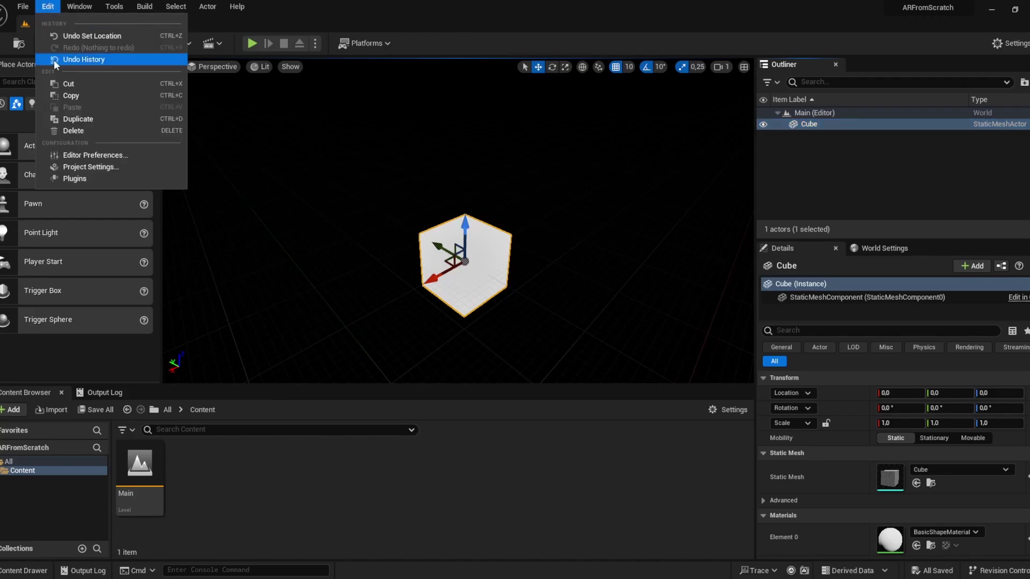
{"action": "left_click", "coordinate": [75, 170]}
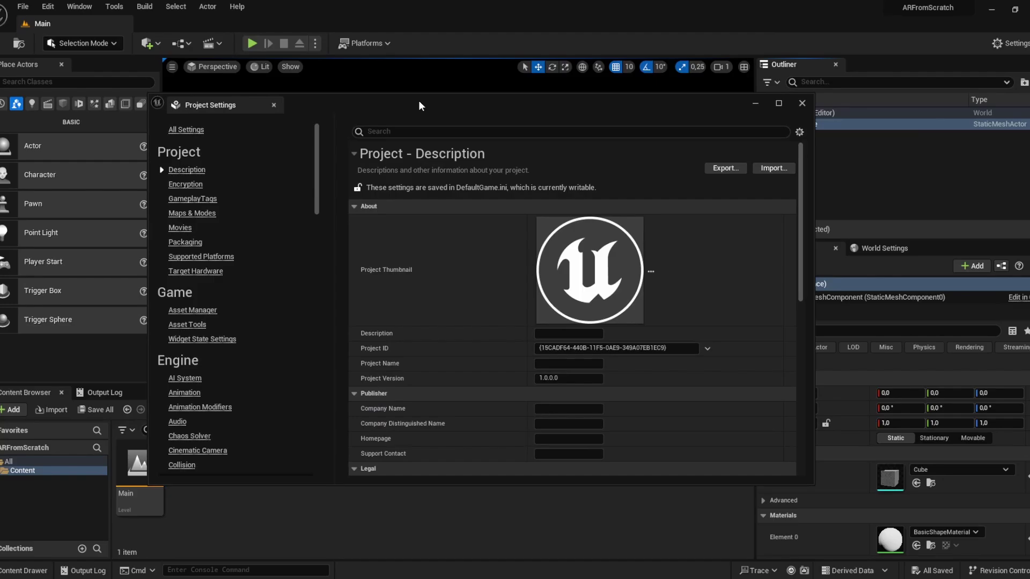
{"action": "left_click", "coordinate": [191, 213]}
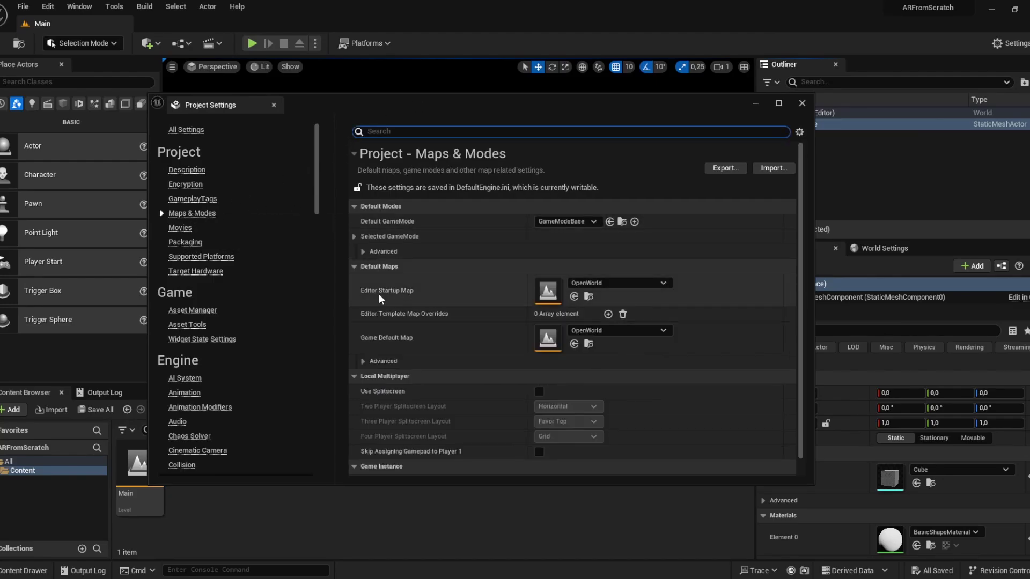
{"action": "left_click", "coordinate": [658, 284]}
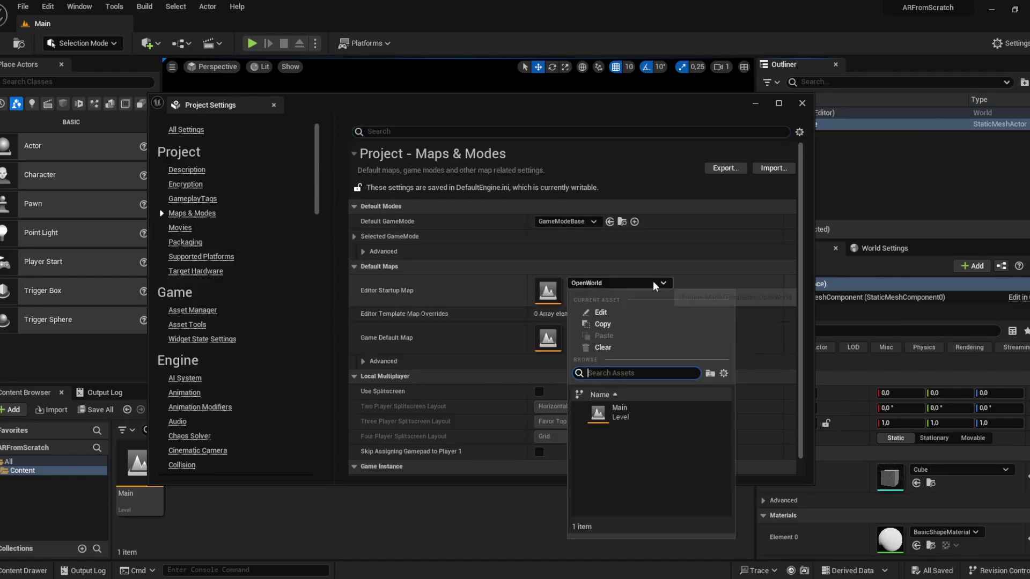
{"action": "left_click", "coordinate": [628, 416]}
{"action": "left_click", "coordinate": [644, 331]}
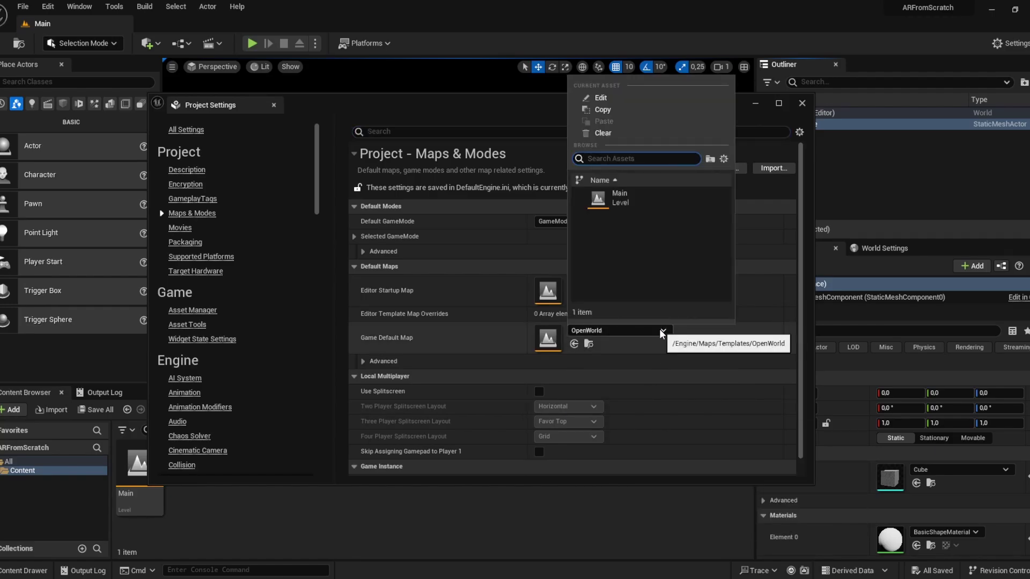
{"action": "left_click", "coordinate": [618, 198]}
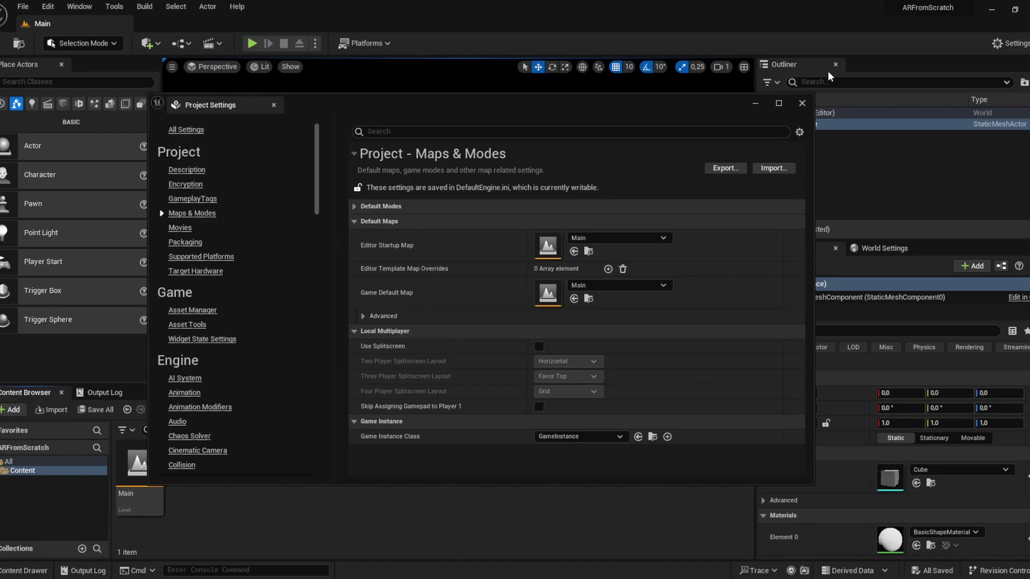
{"action": "left_click", "coordinate": [802, 104]}
Create a Pawn-based Blueprint class named ARPawn in Content and open it
{"action": "right_click", "coordinate": [227, 503]}
{"action": "mouse_move", "coordinate": [266, 432]}
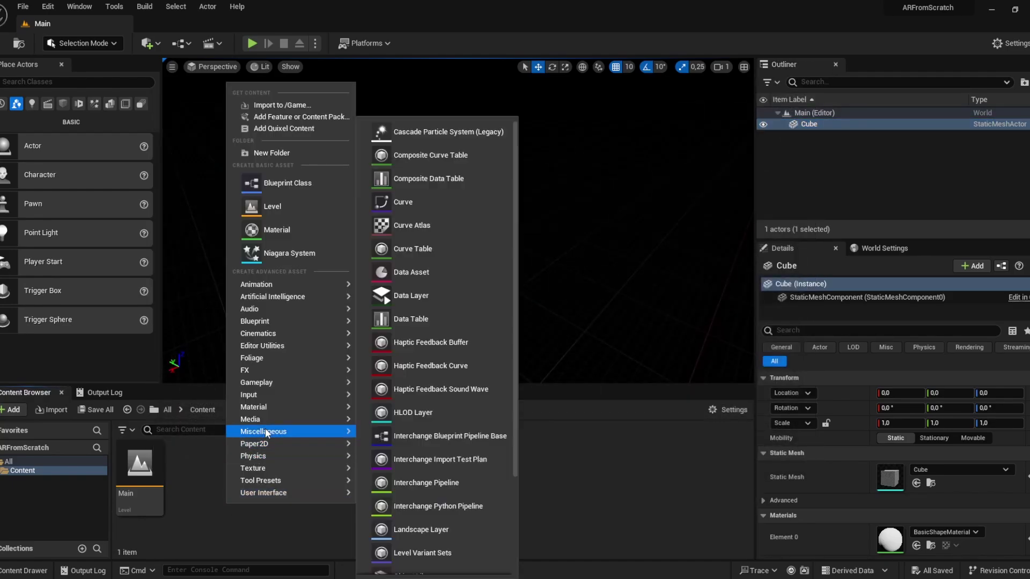
{"action": "left_click", "coordinate": [286, 182]}
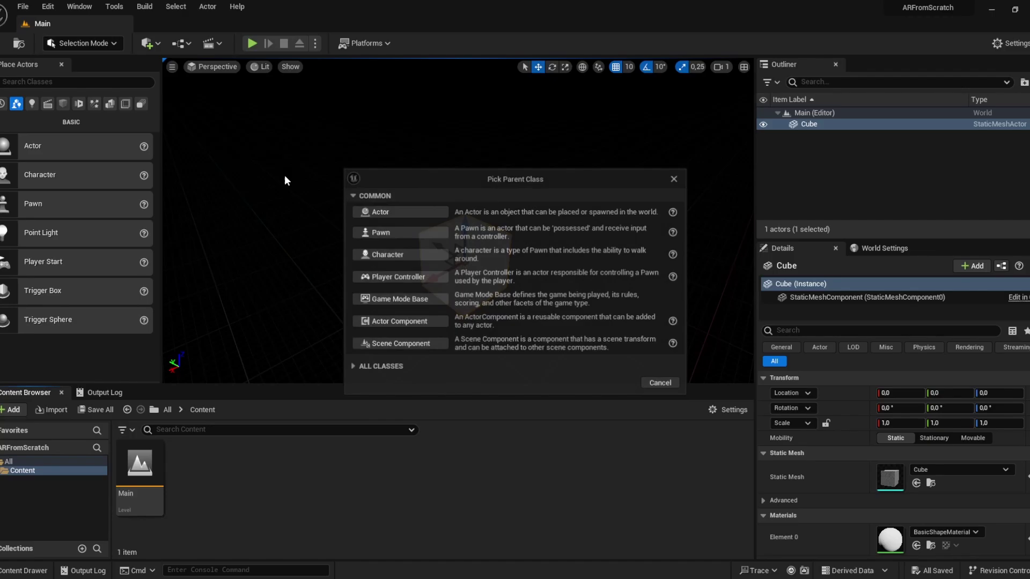
{"action": "left_click", "coordinate": [380, 233]}
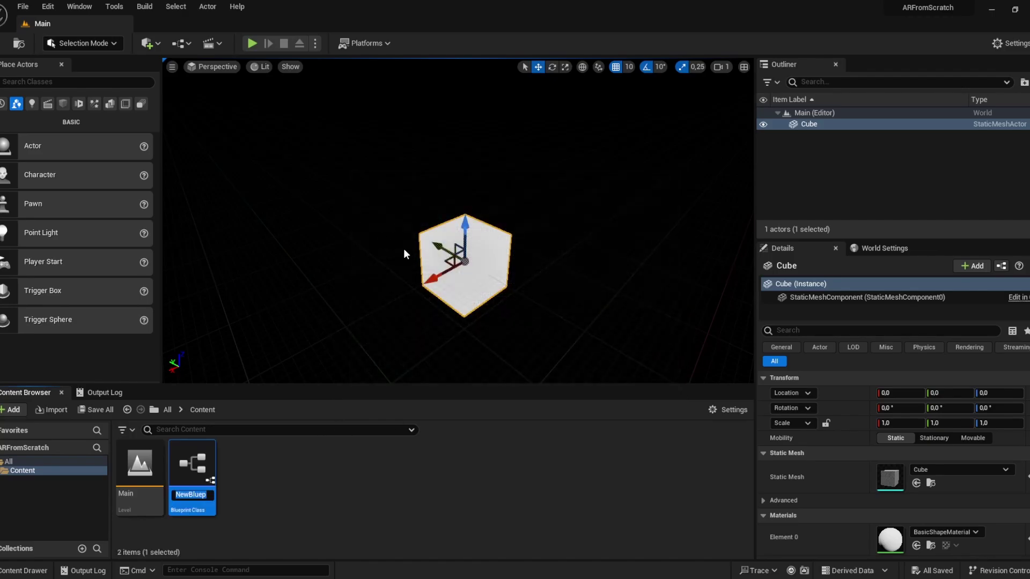
{"action": "type", "text": "ARPawn"}
{"action": "key", "text": "Return"}
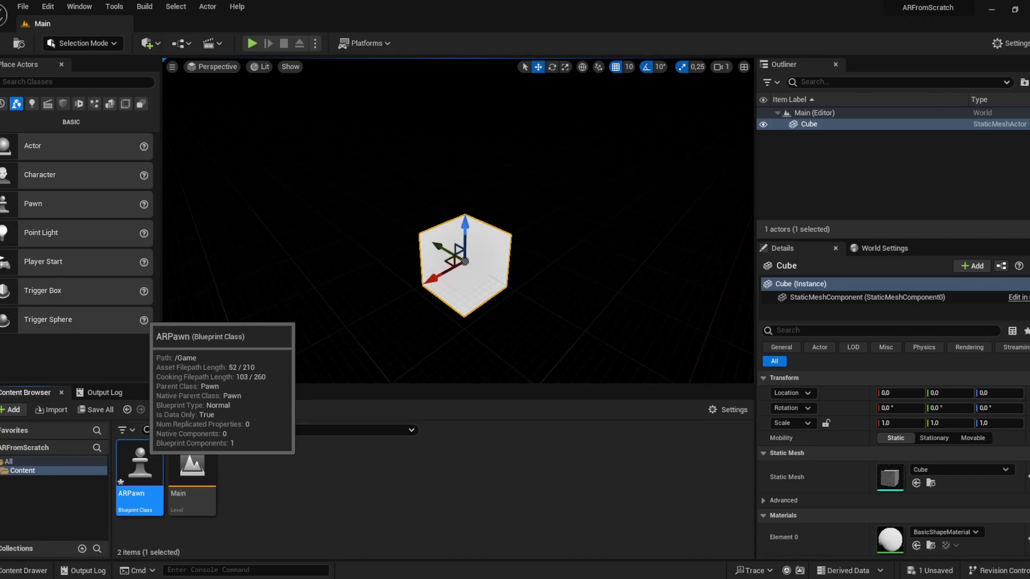
{"action": "key", "text": "Return"}
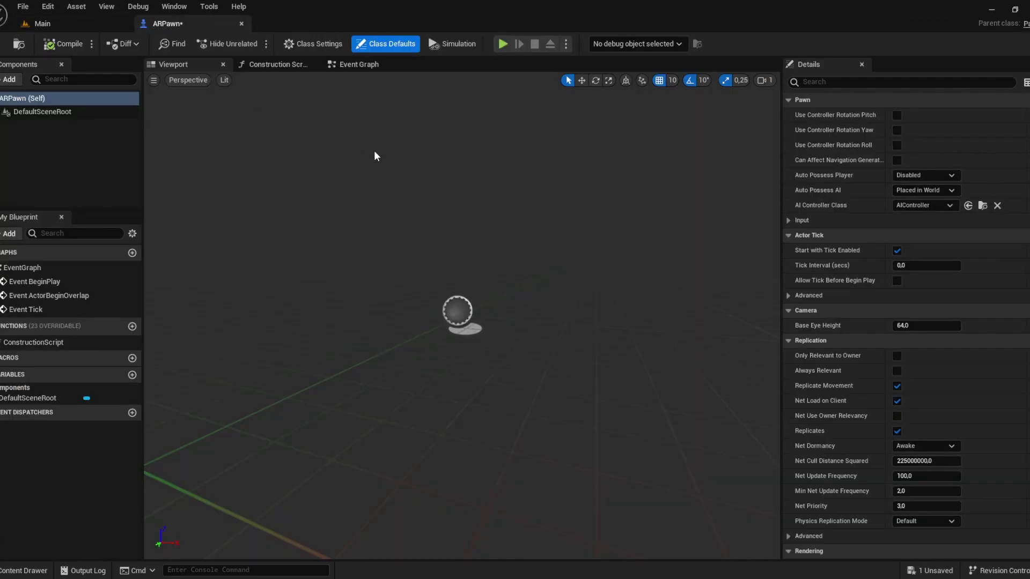
Add a Camera component to ARPawn, then compile and save the blueprint
{"action": "left_click", "coordinate": [7, 79]}
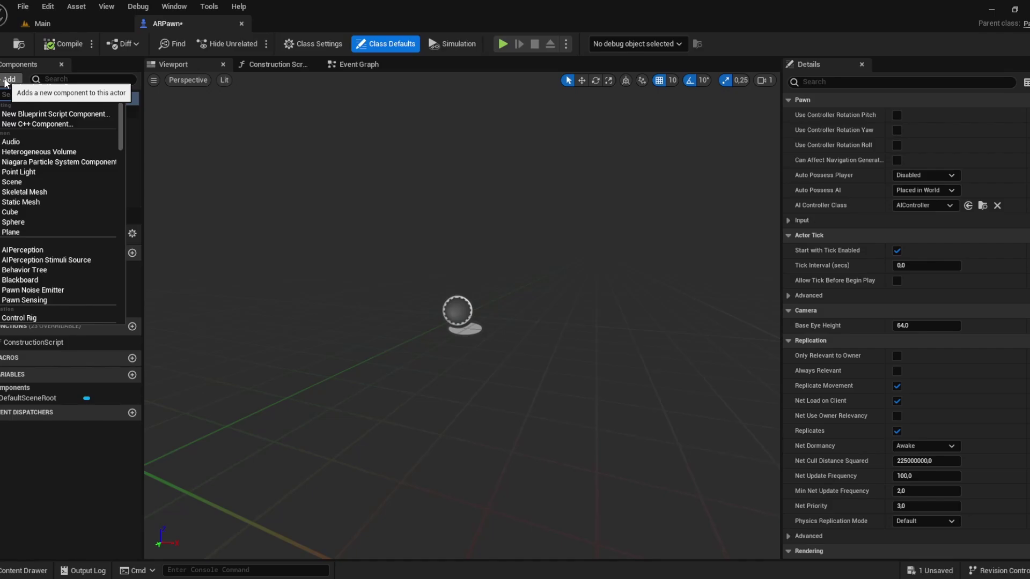
{"action": "type", "text": "ca"}
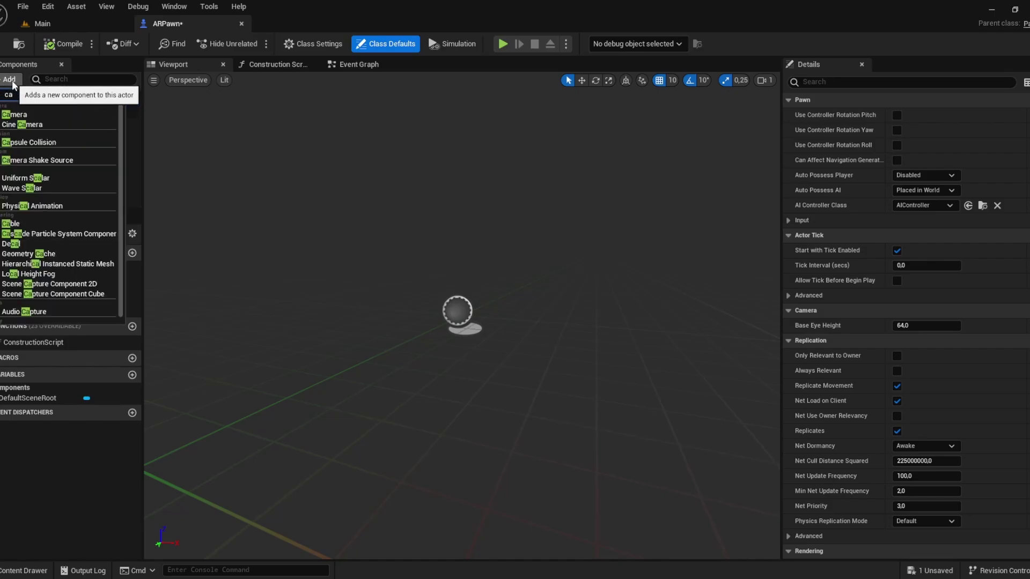
{"action": "type", "text": "mera"}
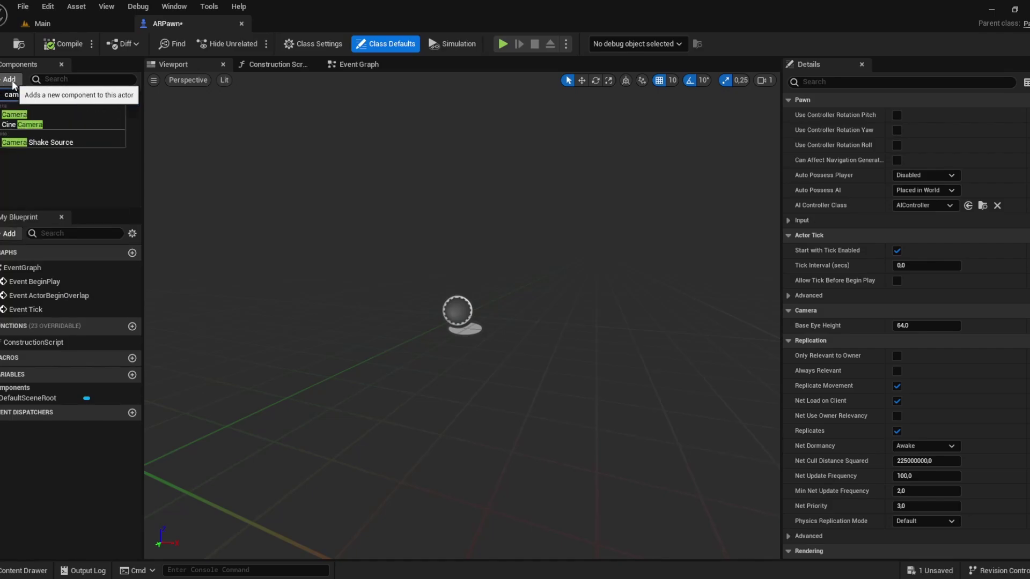
{"action": "left_click", "coordinate": [21, 115]}
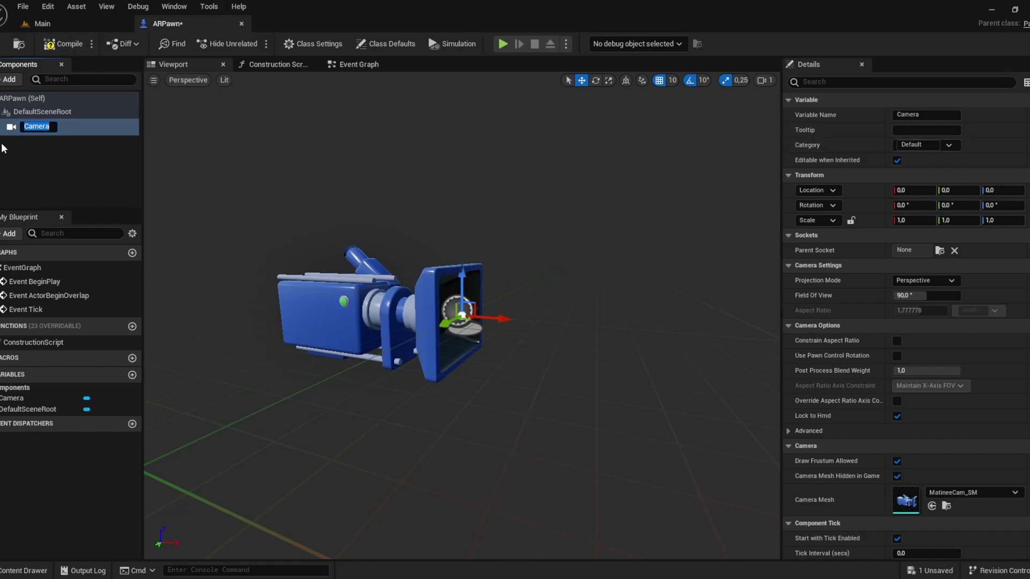
{"action": "left_click", "coordinate": [53, 45]}
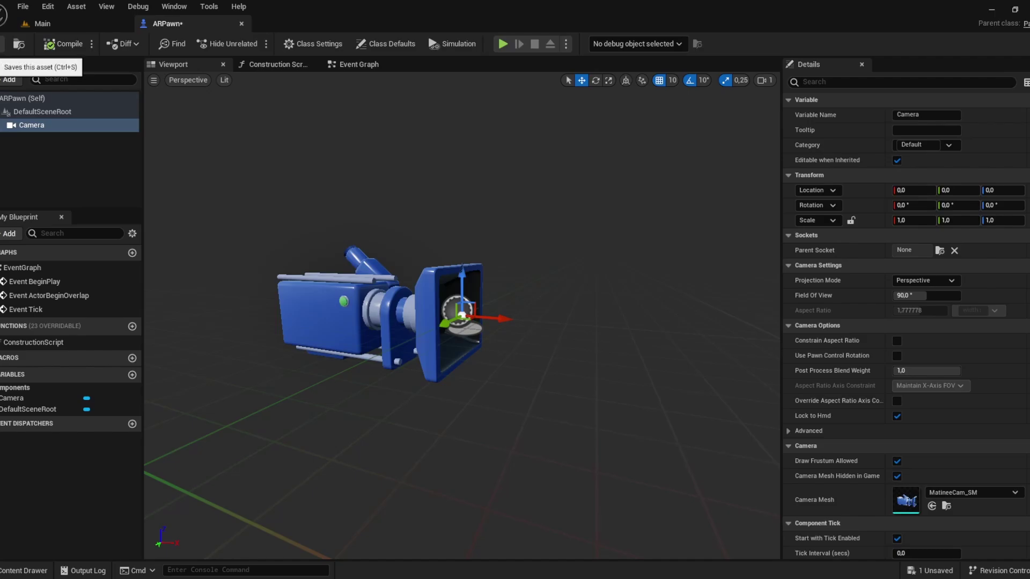
{"action": "left_click", "coordinate": [18, 44]}
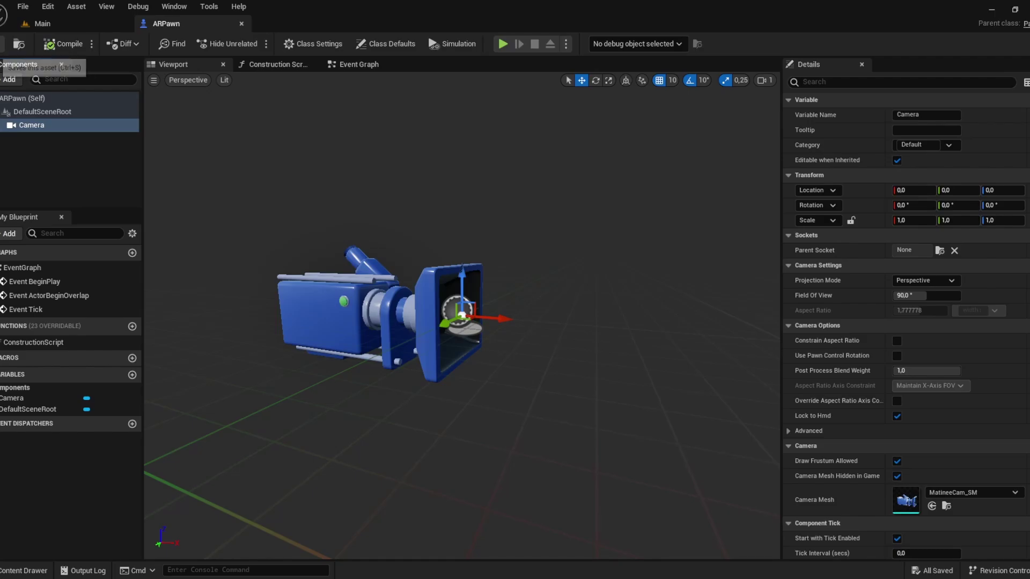
Create a Game Mode Base Blueprint named ARGameMode in the Content folder
{"action": "left_click", "coordinate": [56, 23]}
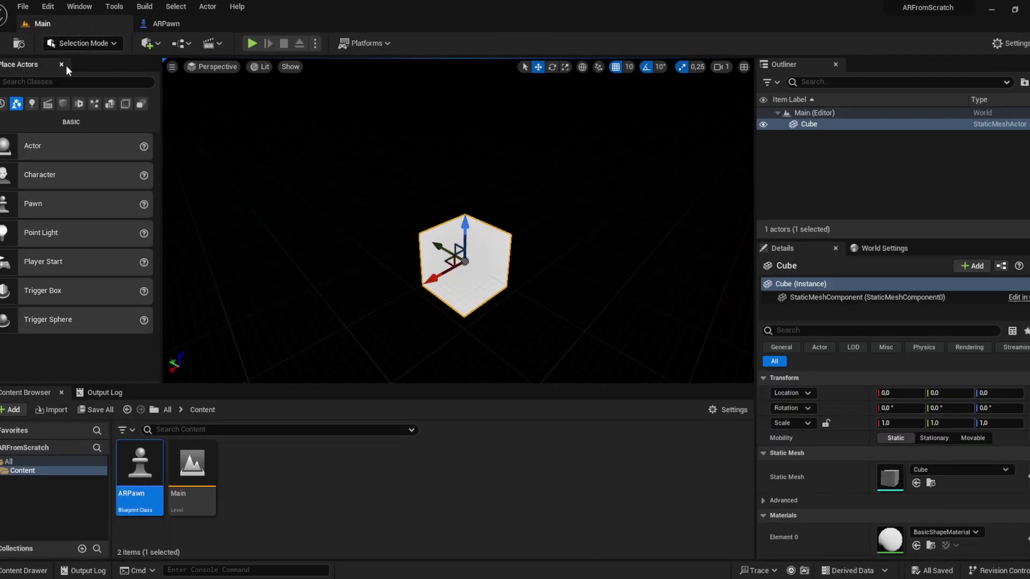
{"action": "left_click", "coordinate": [164, 23]}
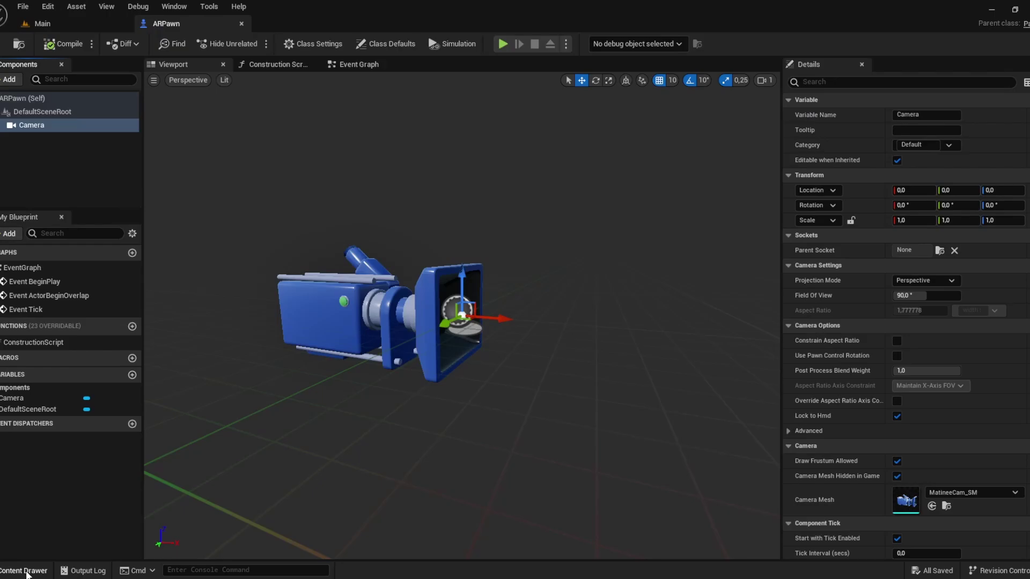
{"action": "left_click", "coordinate": [24, 570]}
{"action": "right_click", "coordinate": [381, 465]}
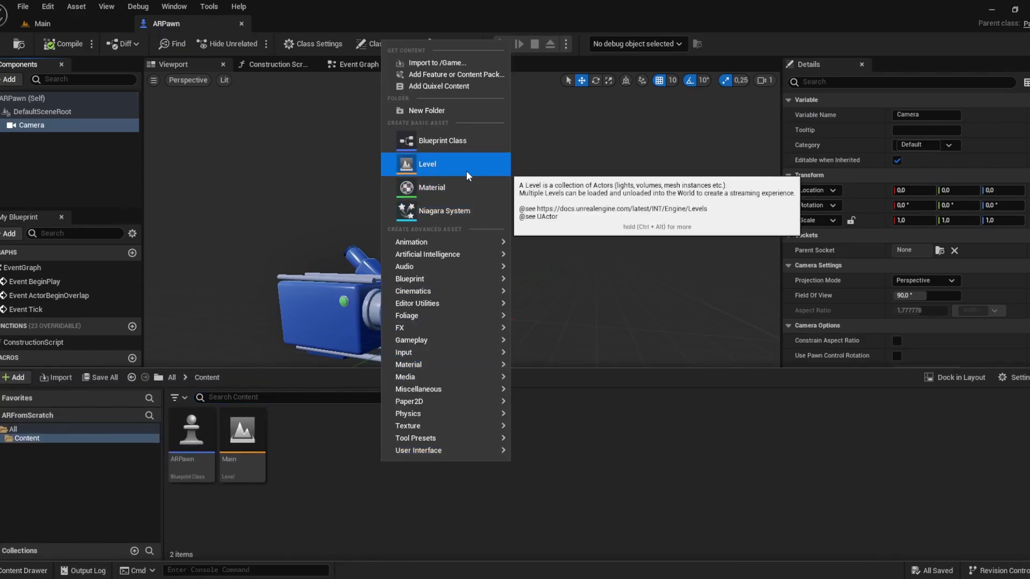
{"action": "left_click", "coordinate": [449, 140]}
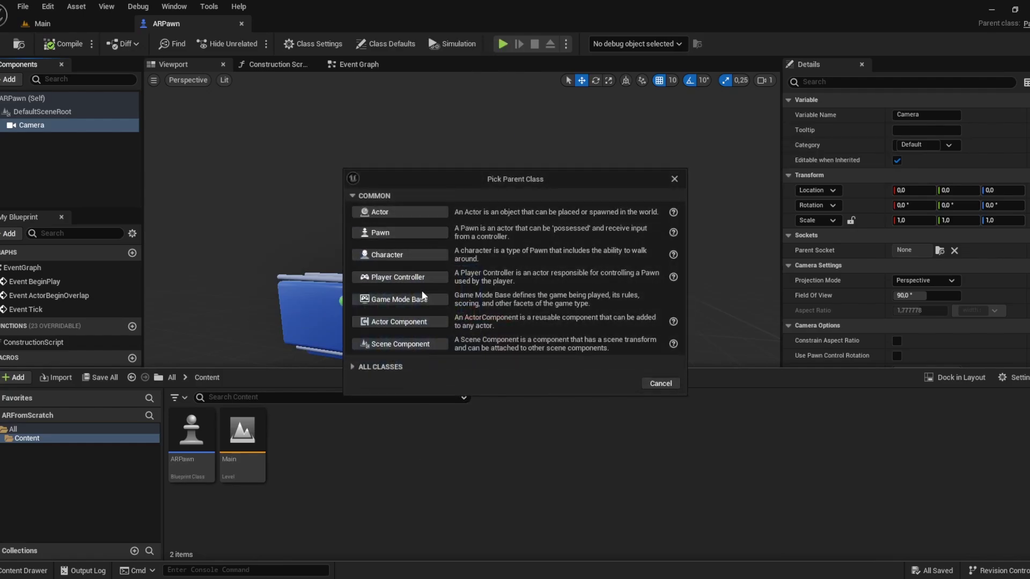
{"action": "left_click", "coordinate": [409, 306]}
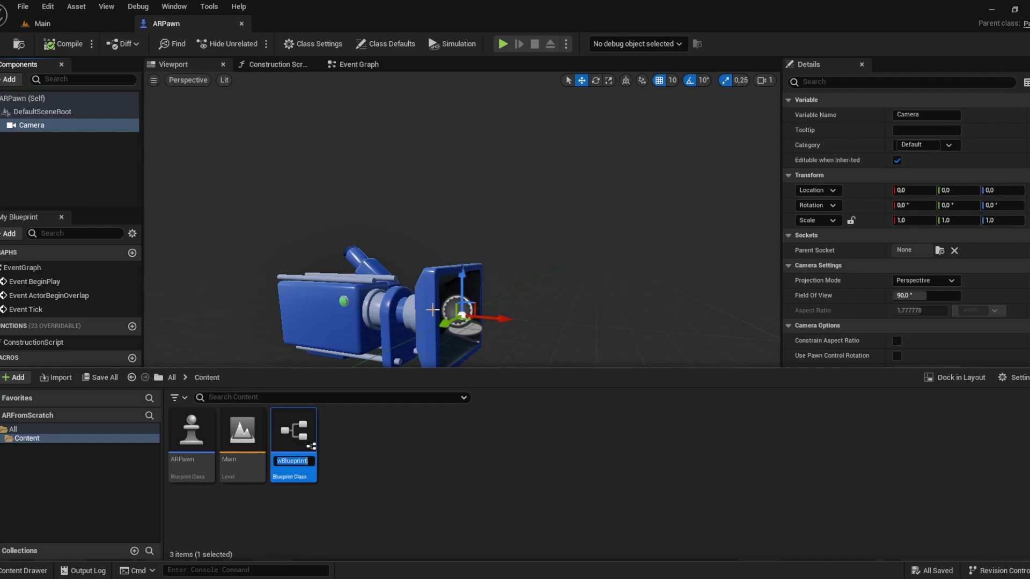
{"action": "type", "text": "ARGameMode"}
{"action": "key", "text": "Return"}
{"action": "key", "text": "Return"}
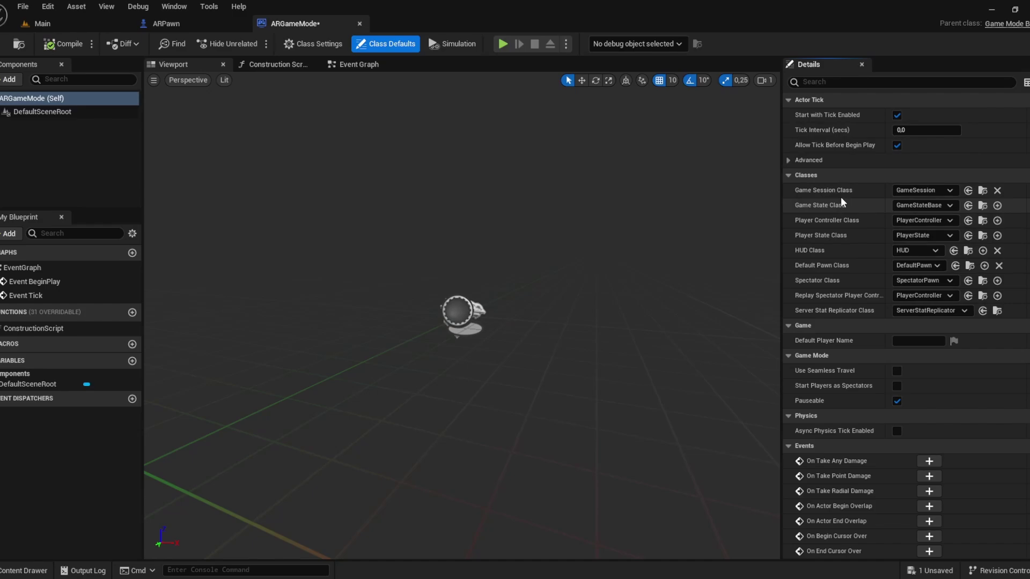
Set ARGameMode's Default Pawn Class to ARPawn, then compile and save
{"action": "left_click", "coordinate": [919, 265]}
{"action": "left_click", "coordinate": [923, 317]}
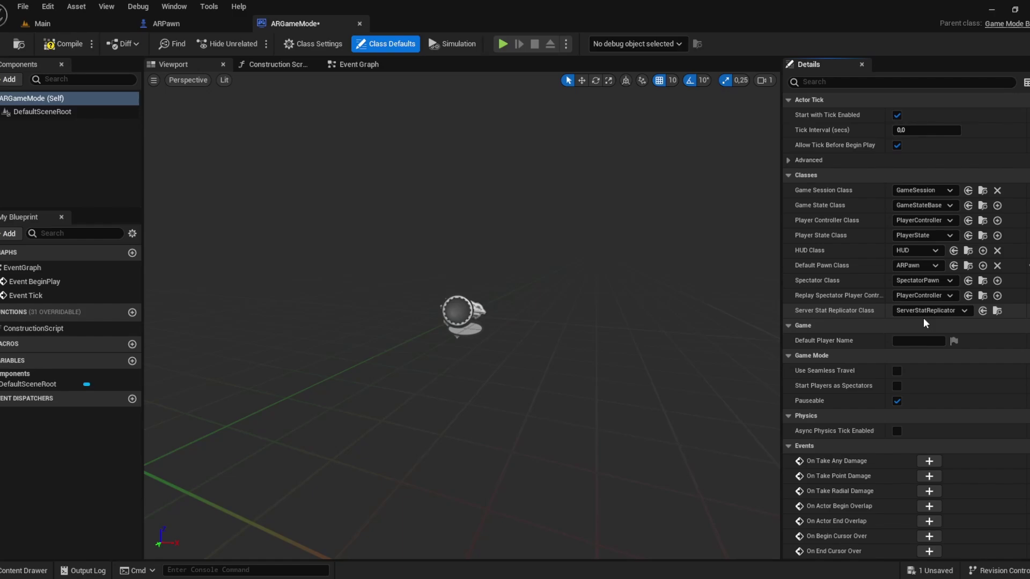
{"action": "left_click", "coordinate": [68, 43]}
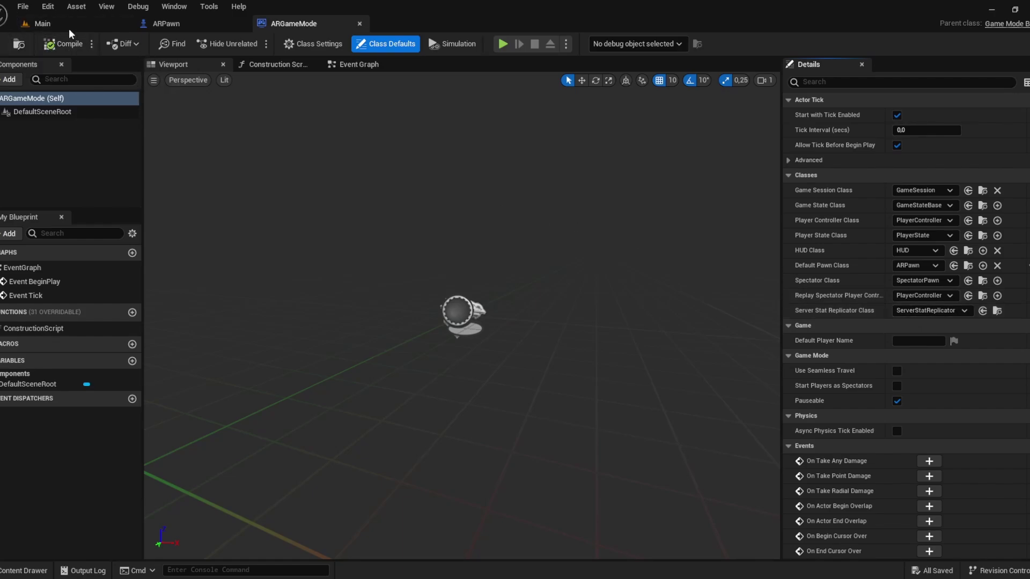
Set the project's Default GameMode to ARGameMode in Maps & Modes
{"action": "left_click", "coordinate": [49, 7]}
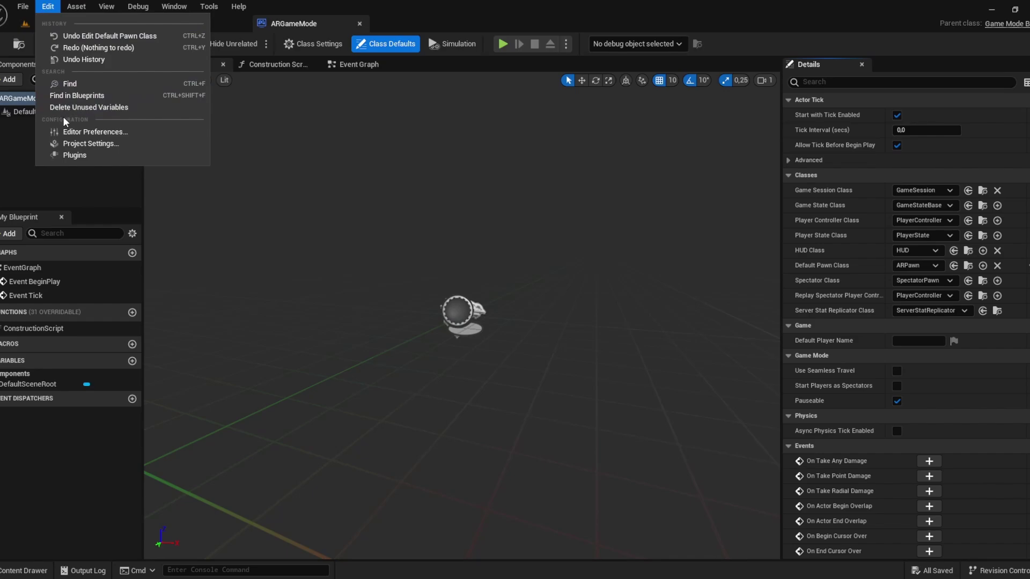
{"action": "left_click", "coordinate": [72, 143]}
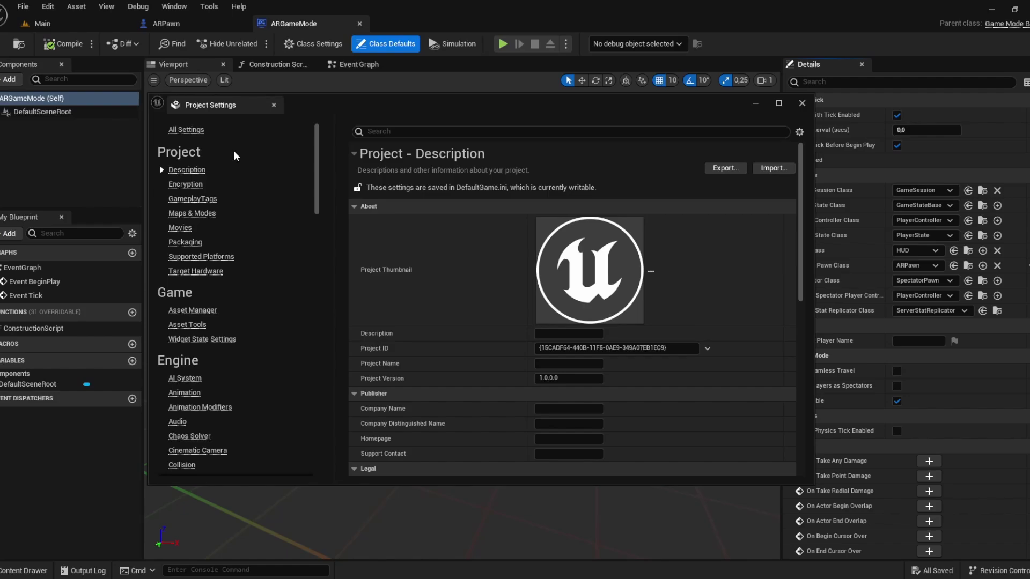
{"action": "left_click", "coordinate": [199, 213]}
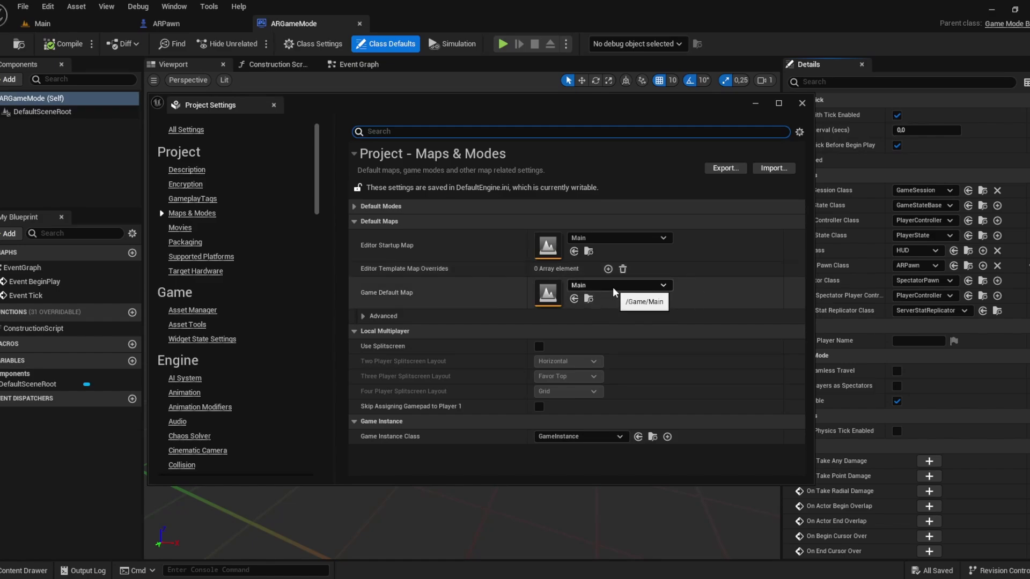
{"action": "left_click", "coordinate": [355, 207]}
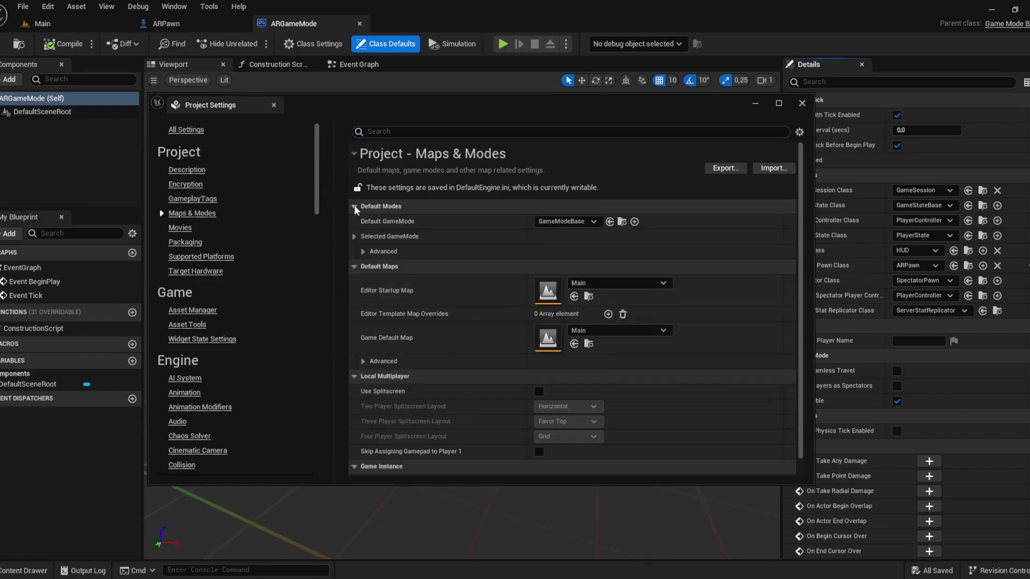
{"action": "left_click", "coordinate": [579, 222]}
{"action": "left_click", "coordinate": [563, 248]}
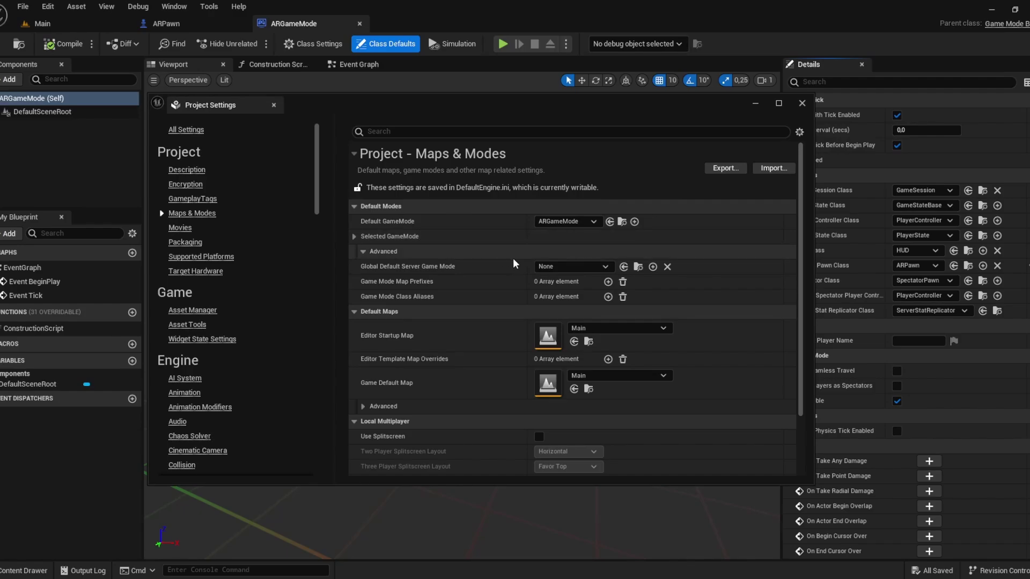
Expand the Selected GameMode details to check ARPawn as the default pawn
{"action": "left_click", "coordinate": [364, 407]}
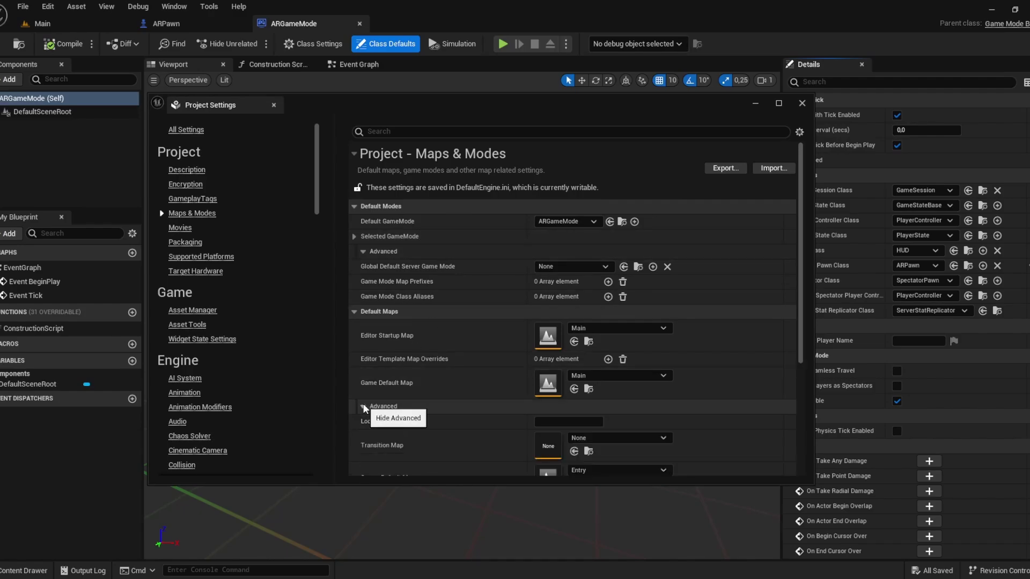
{"action": "left_click", "coordinate": [364, 407]}
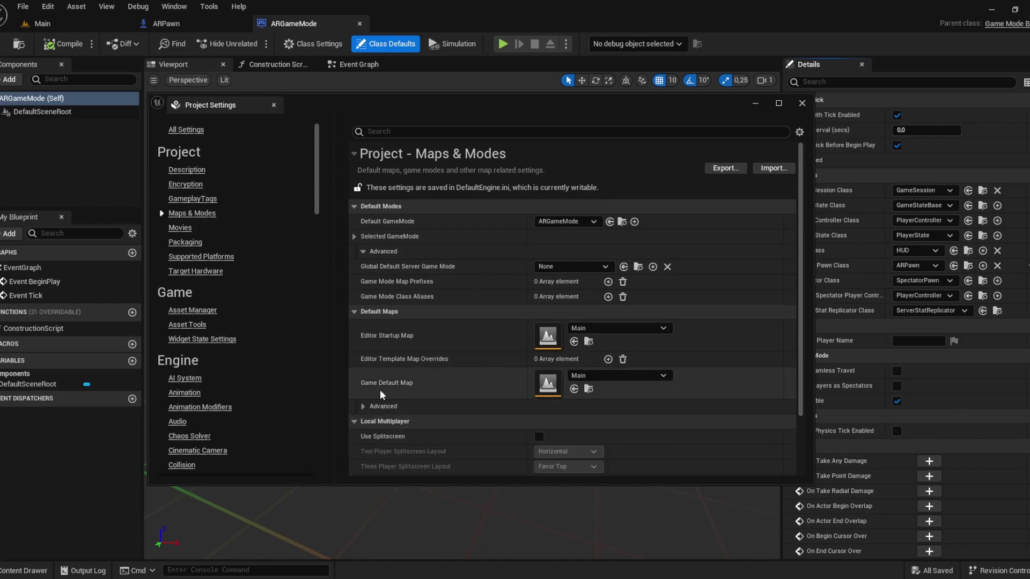
{"action": "left_click", "coordinate": [402, 132]}
{"action": "type", "text": "default"}
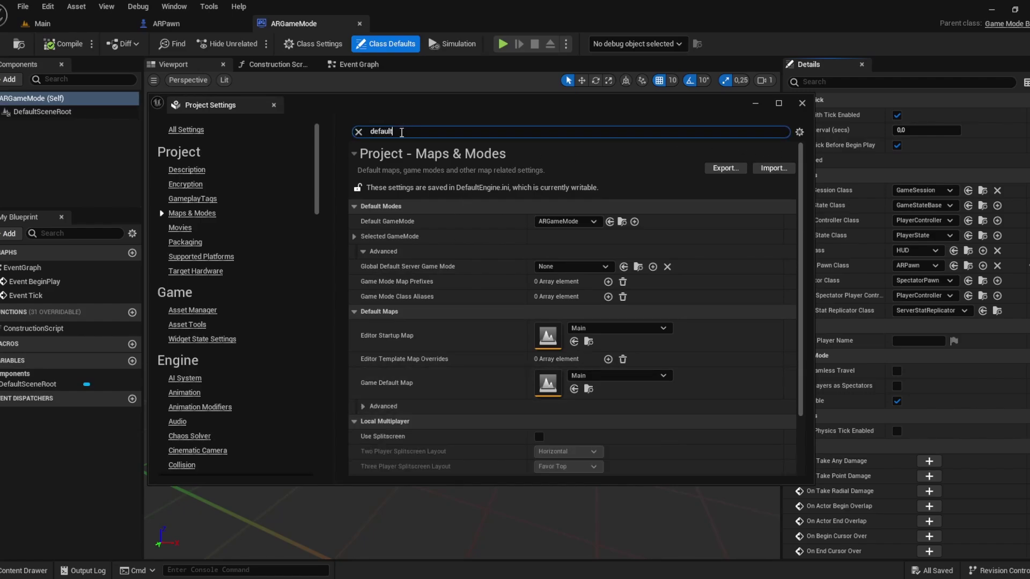
{"action": "left_click", "coordinate": [359, 132]}
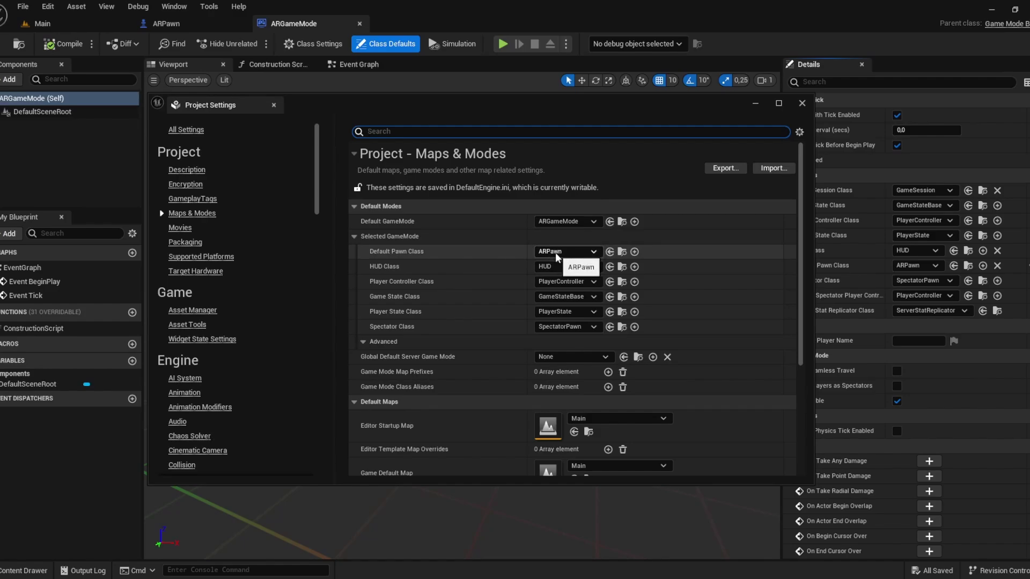
Close Project Settings, begin a Miscellaneous Data Asset in Content, then cancel the Pick Class dialog
{"action": "left_click", "coordinate": [802, 104]}
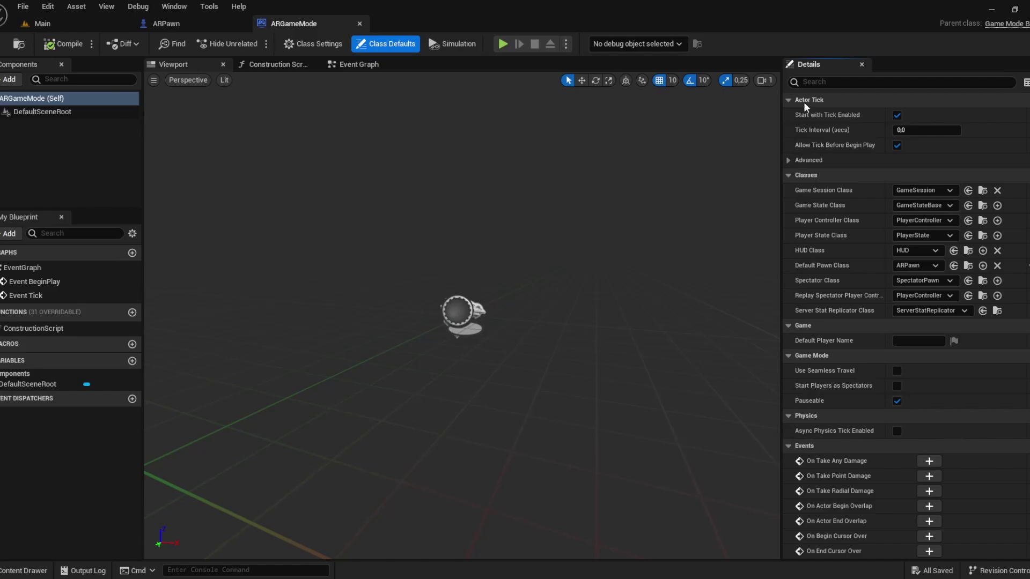
{"action": "left_click", "coordinate": [19, 570]}
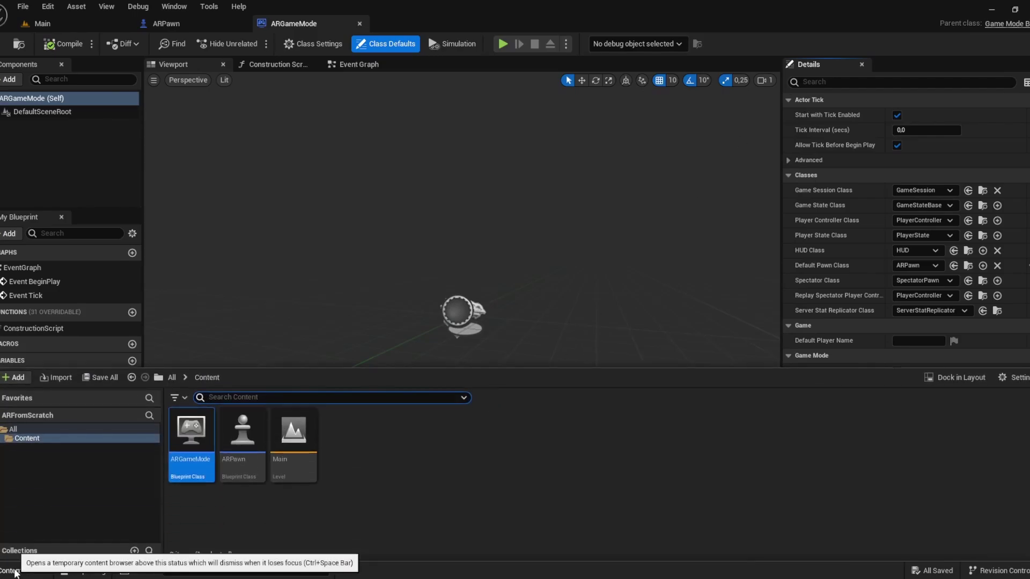
{"action": "right_click", "coordinate": [353, 443]}
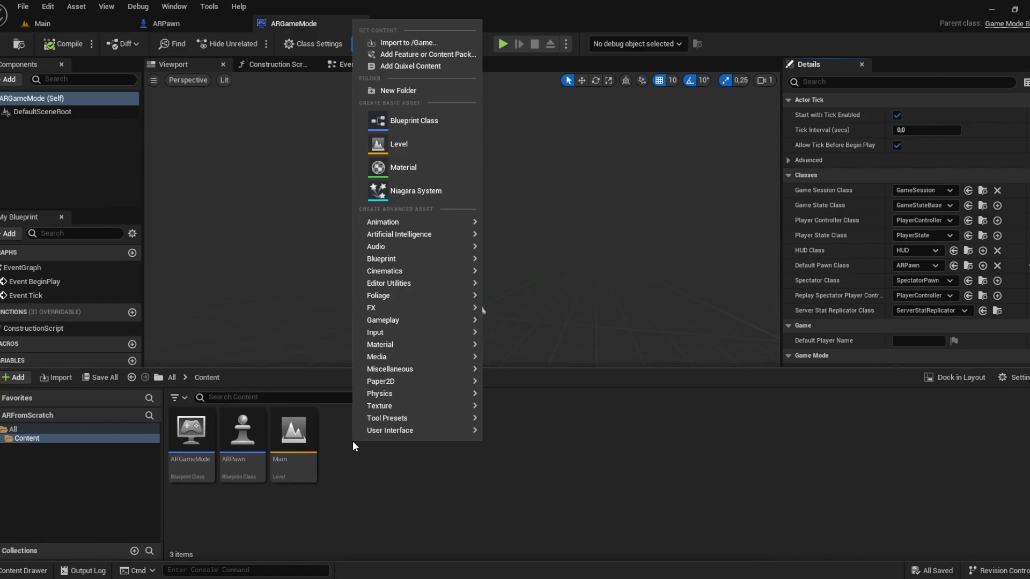
{"action": "mouse_move", "coordinate": [421, 369]}
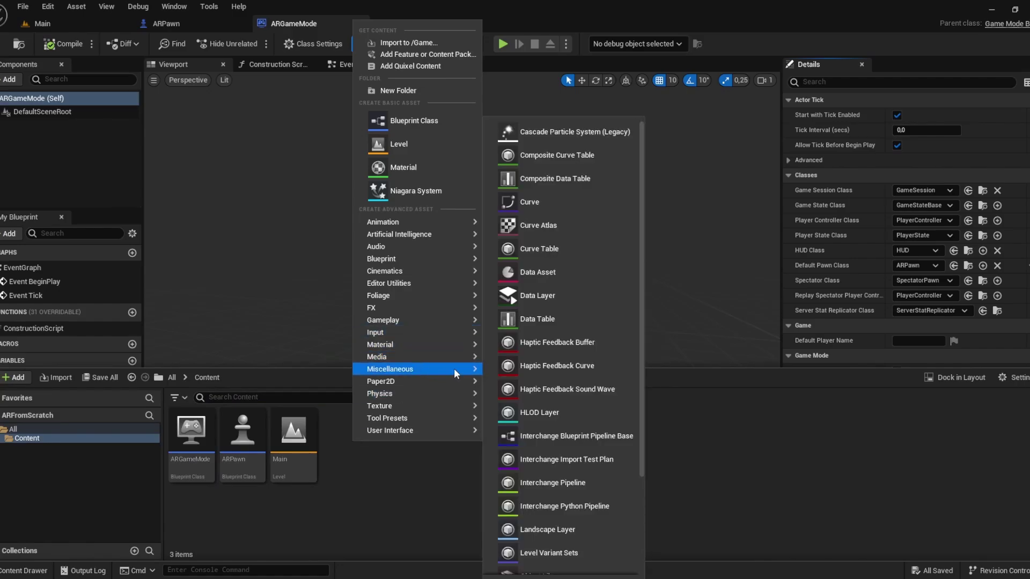
{"action": "left_click", "coordinate": [525, 272]}
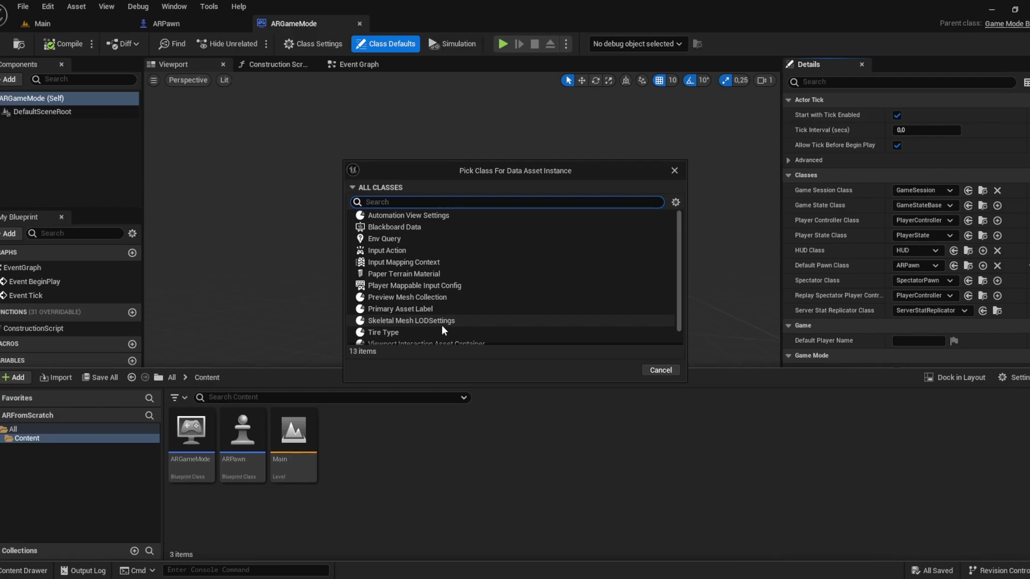
{"action": "left_click", "coordinate": [400, 464]}
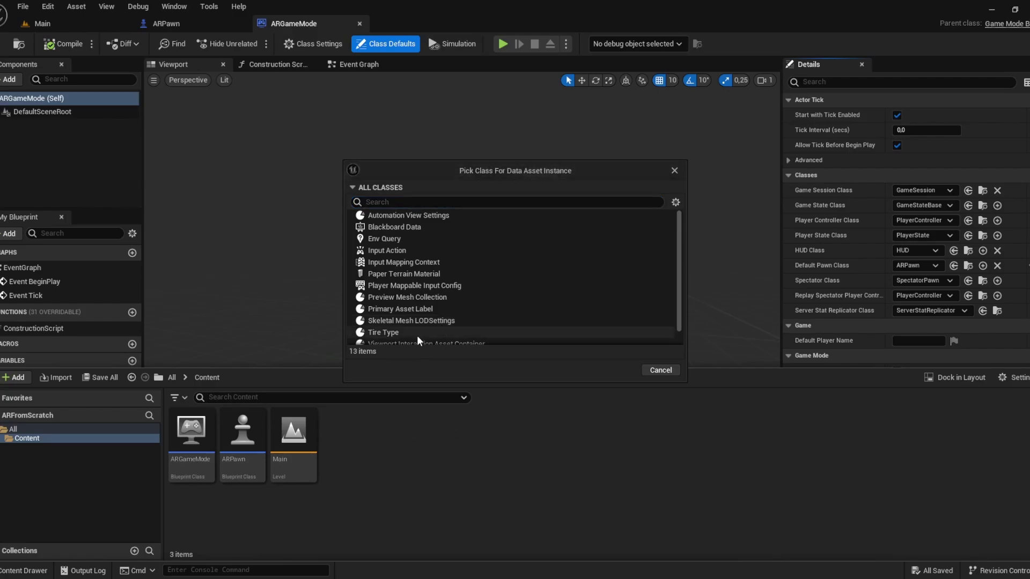
{"action": "left_click", "coordinate": [674, 170]}
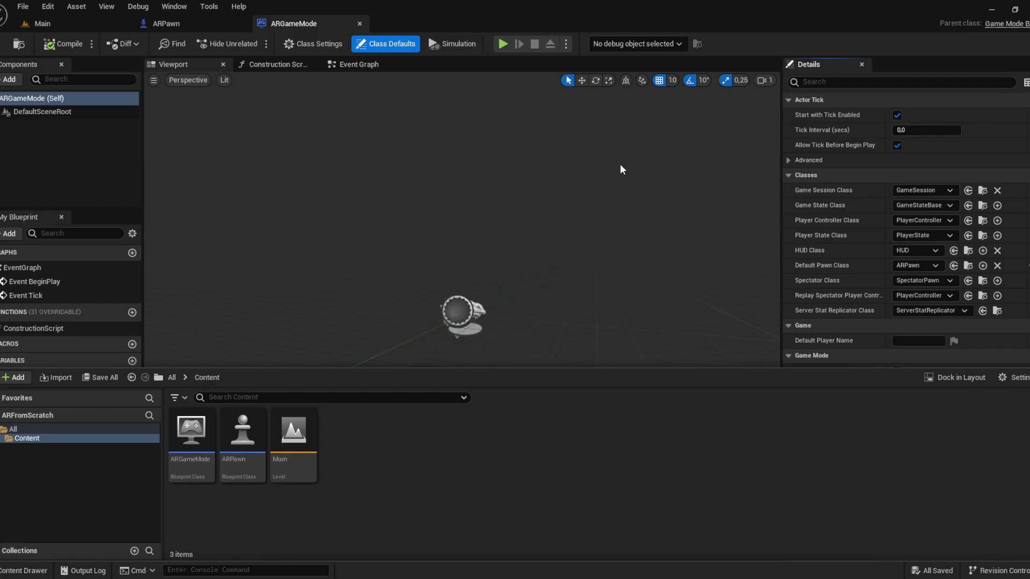
Enable the AR Utilities and Google ARCore plugins in the Plugins browser
{"action": "left_click", "coordinate": [48, 7]}
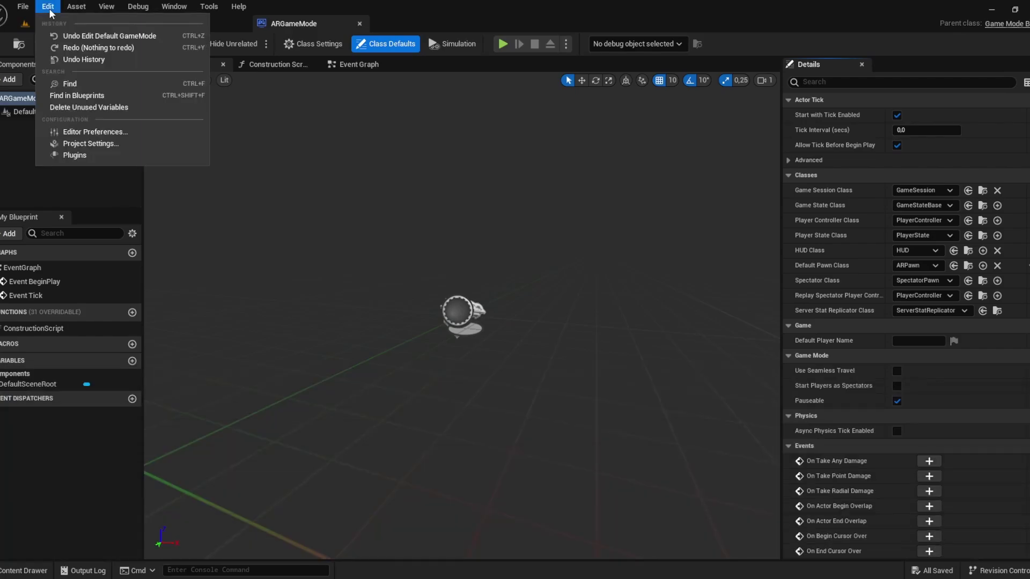
{"action": "left_click", "coordinate": [73, 156]}
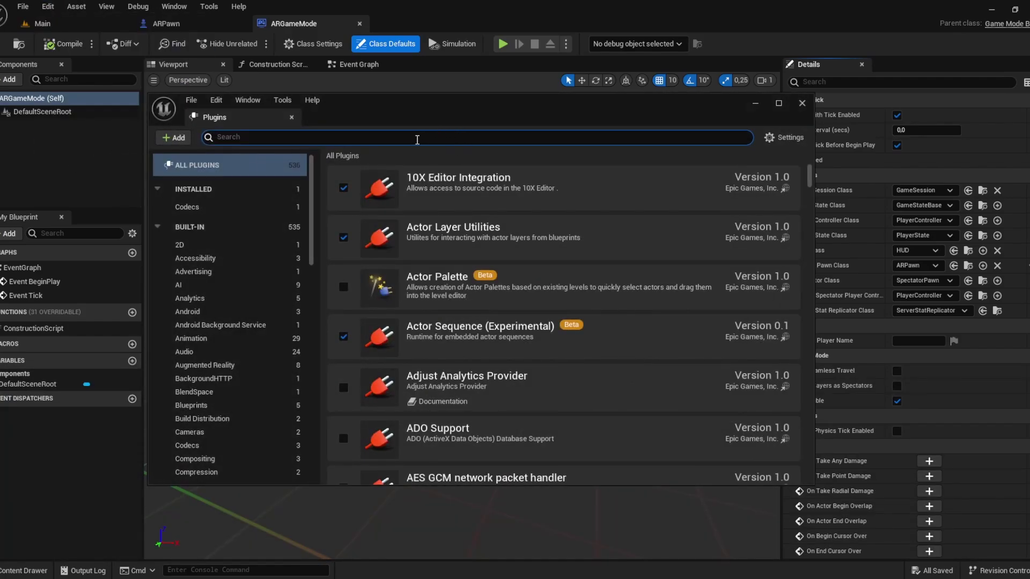
{"action": "type", "text": "ar"}
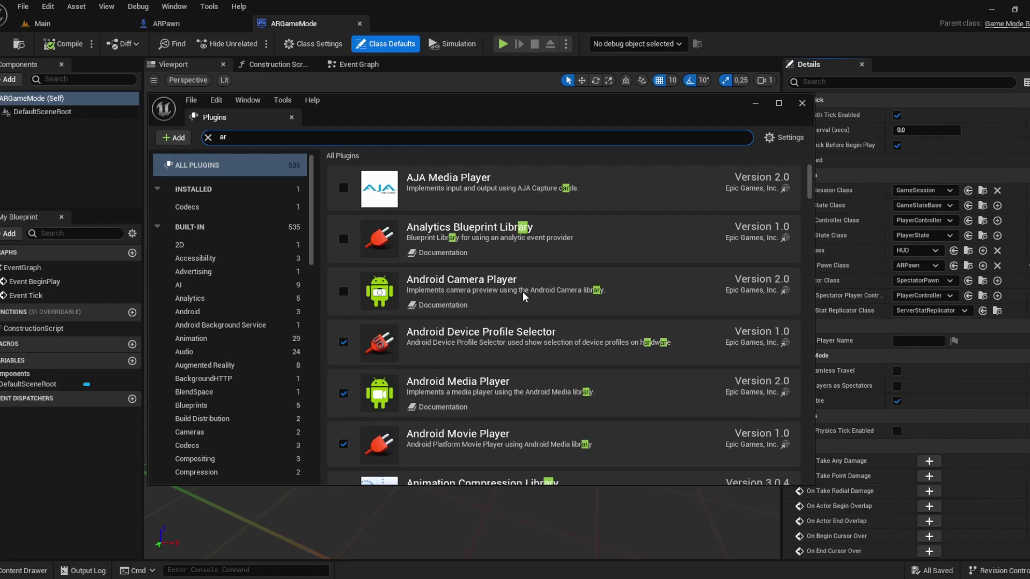
{"action": "scroll", "coordinate": [523, 293], "scroll_direction": "down", "scroll_amount": 10}
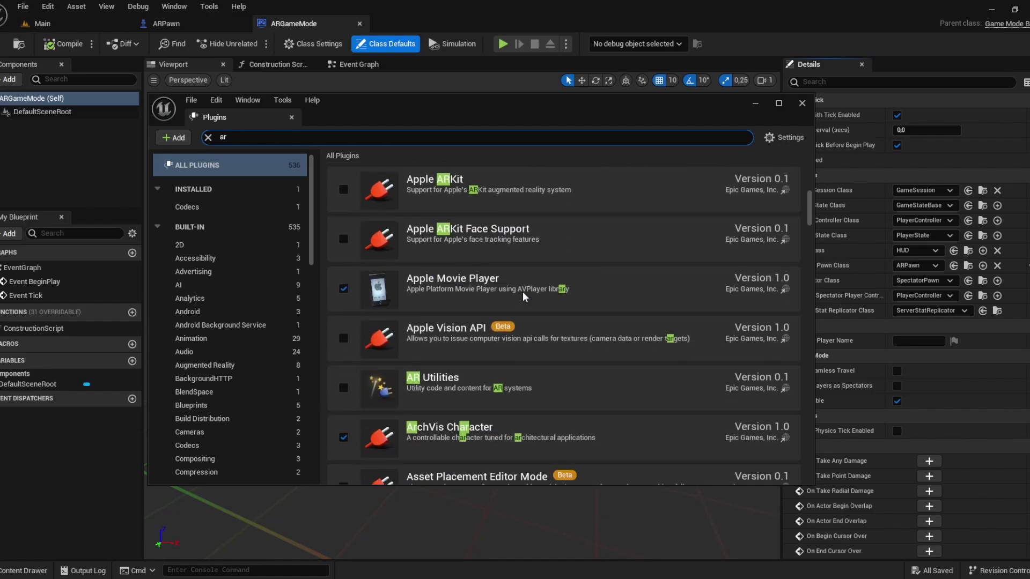
{"action": "scroll", "coordinate": [522, 292], "scroll_direction": "down", "scroll_amount": 1}
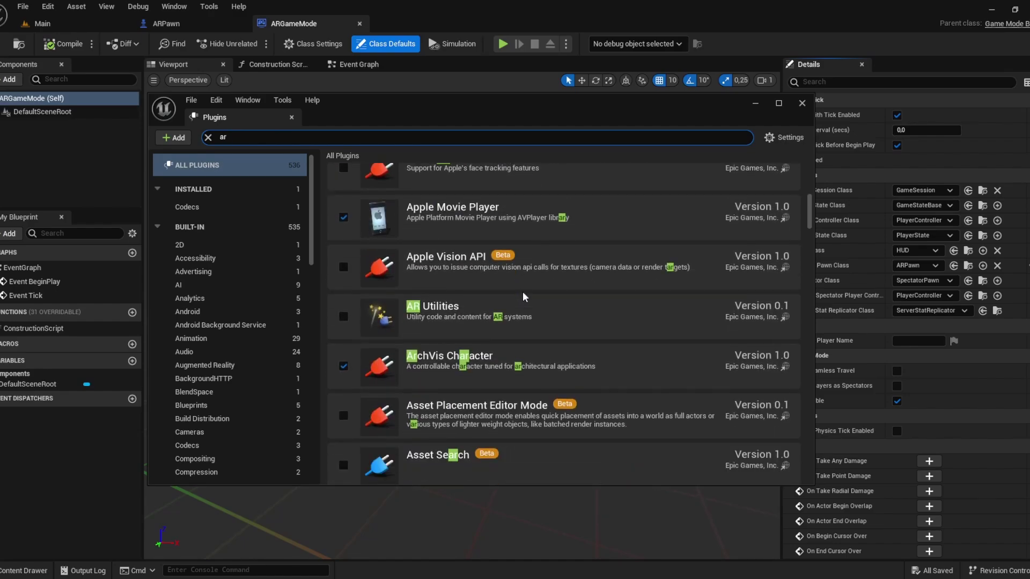
{"action": "left_click", "coordinate": [343, 316]}
{"action": "scroll", "coordinate": [585, 298], "scroll_direction": "down", "scroll_amount": 8}
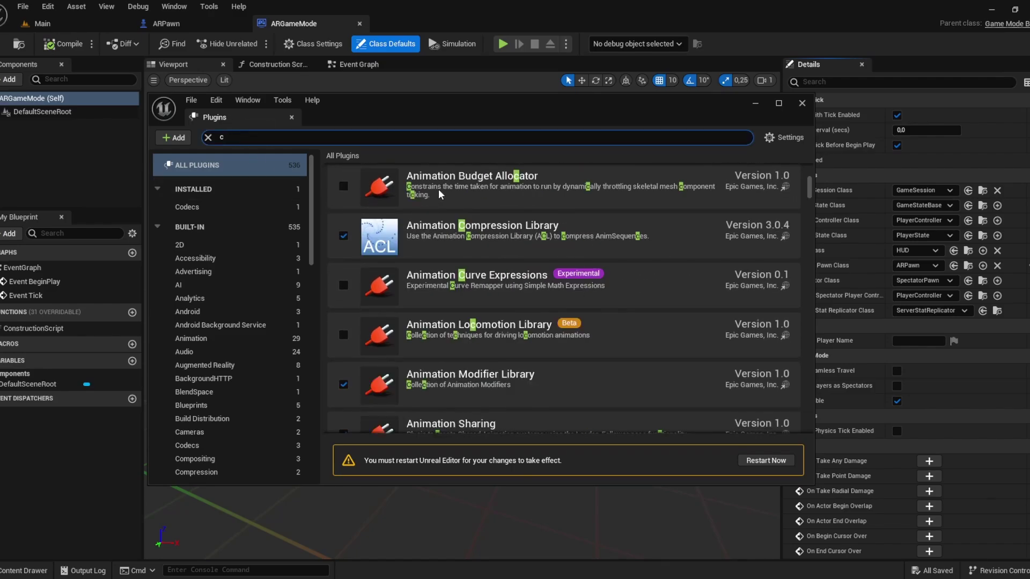
{"action": "type", "text": "ore"}
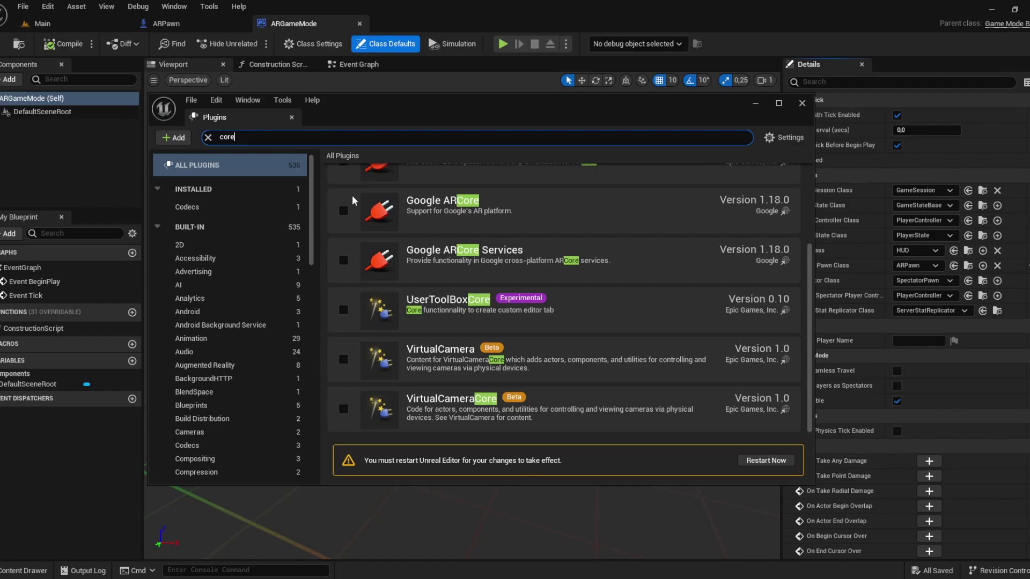
{"action": "left_click", "coordinate": [343, 210]}
{"action": "scroll", "coordinate": [562, 262], "scroll_direction": "up", "scroll_amount": 1}
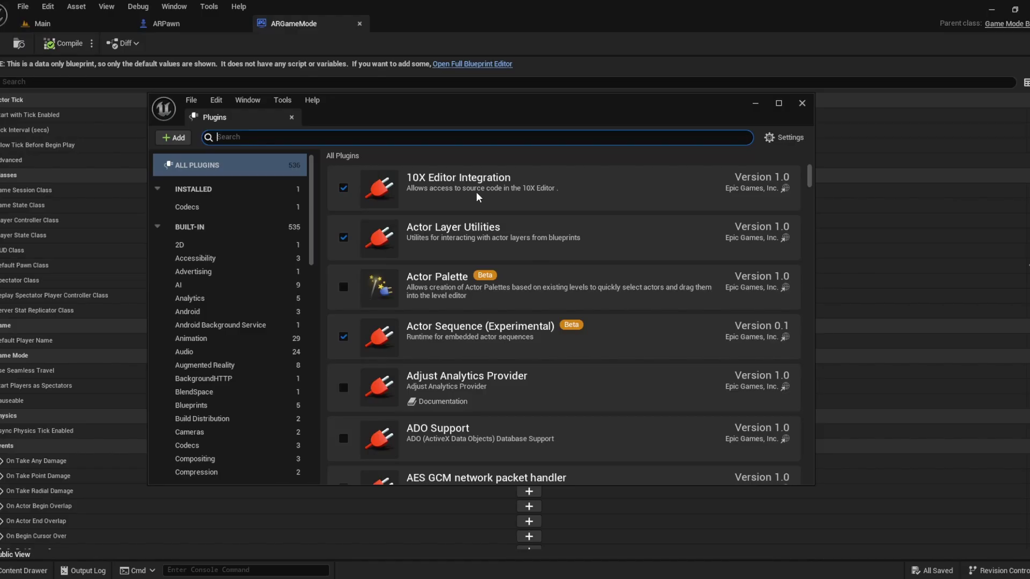
Close the Plugins window and create an ARSession Config data asset in Main's Content folder
{"action": "left_click", "coordinate": [801, 103]}
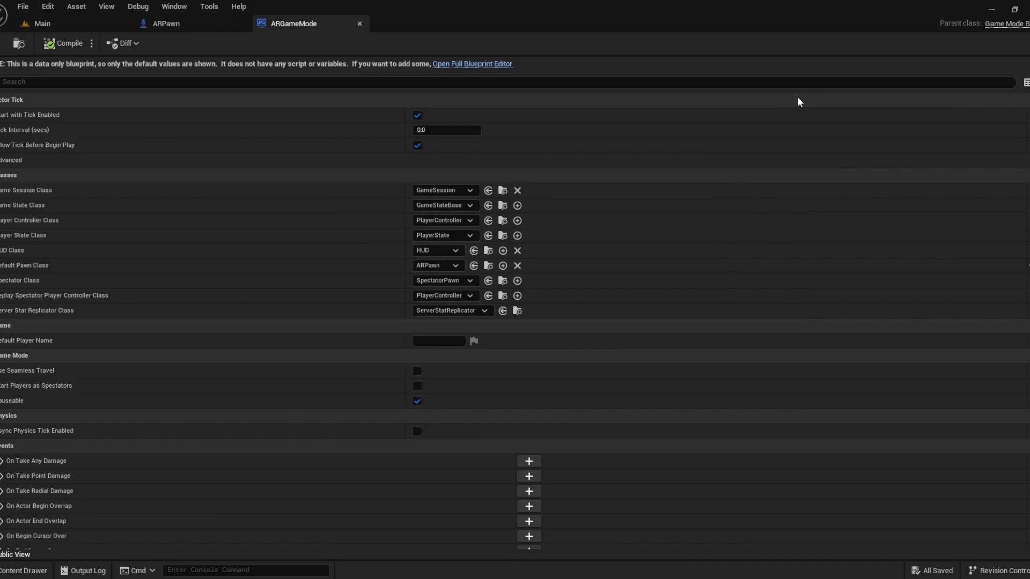
{"action": "left_click", "coordinate": [65, 20]}
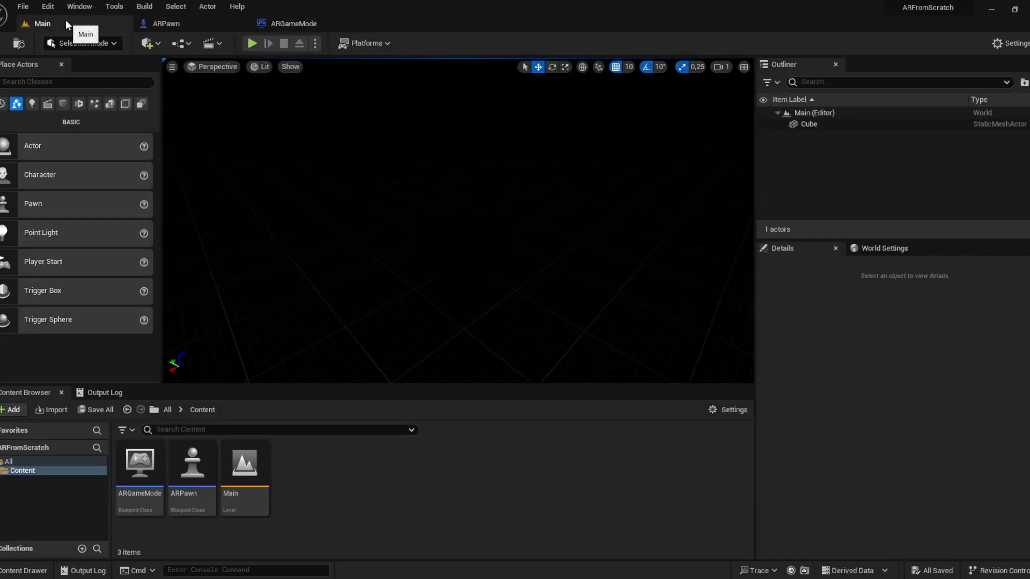
{"action": "right_click", "coordinate": [352, 490]}
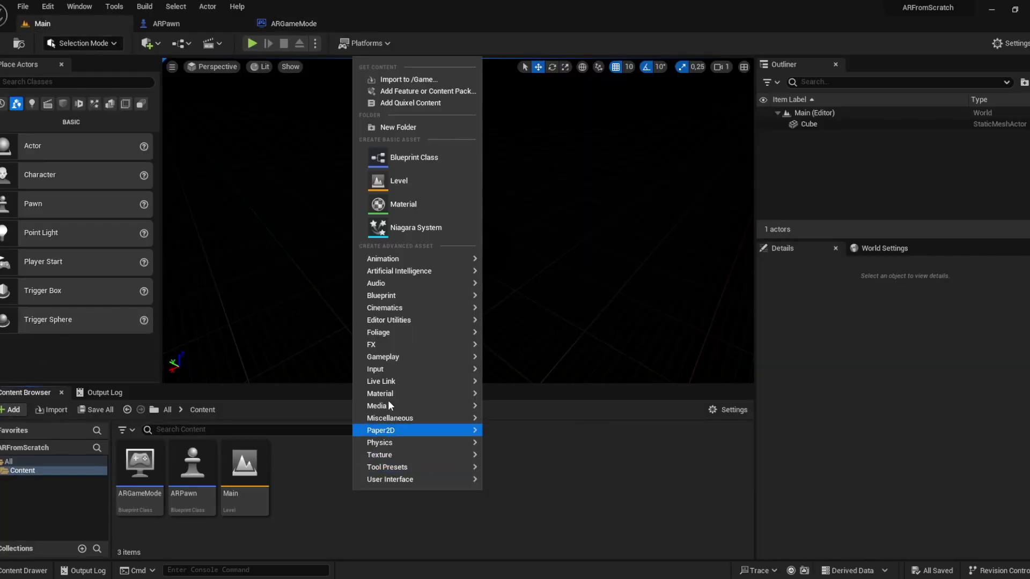
{"action": "mouse_move", "coordinate": [408, 417]}
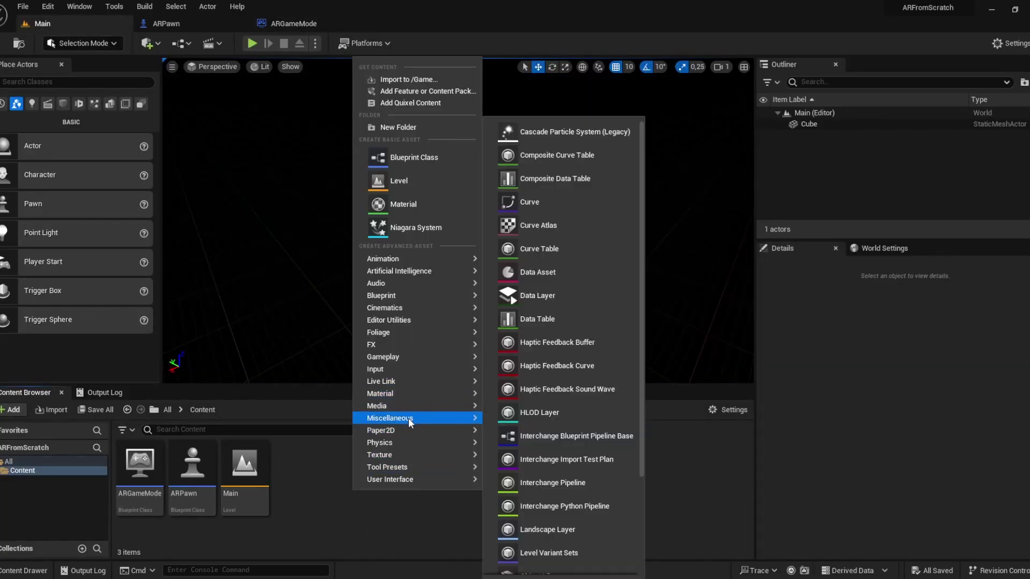
{"action": "left_click", "coordinate": [571, 275]}
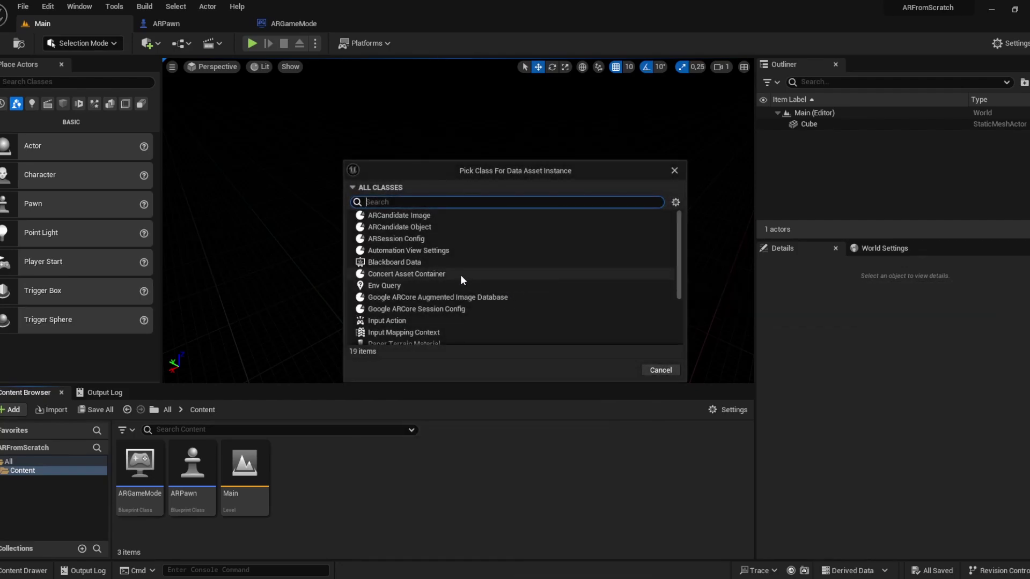
{"action": "left_click", "coordinate": [411, 238]}
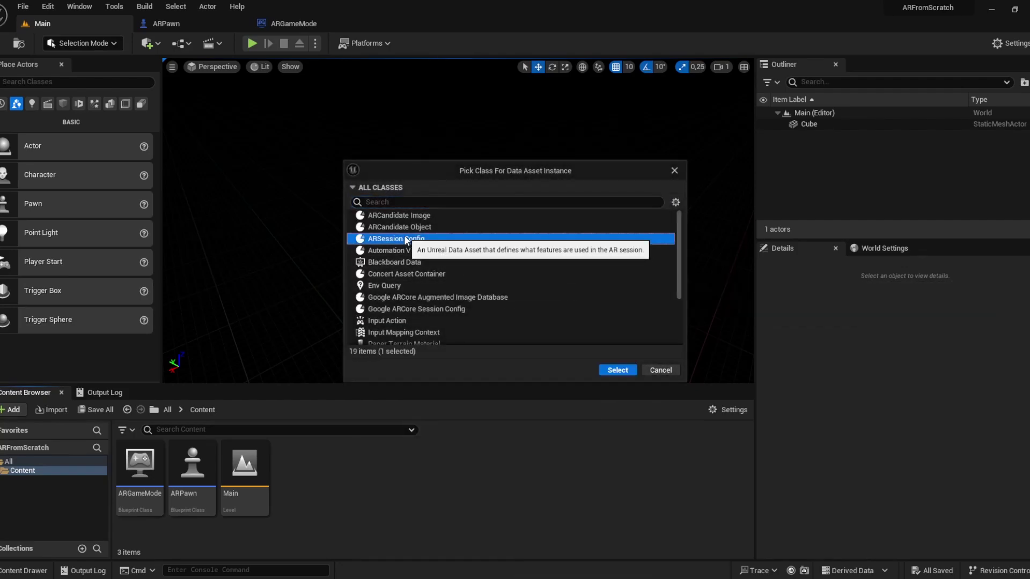
{"action": "left_click", "coordinate": [615, 371]}
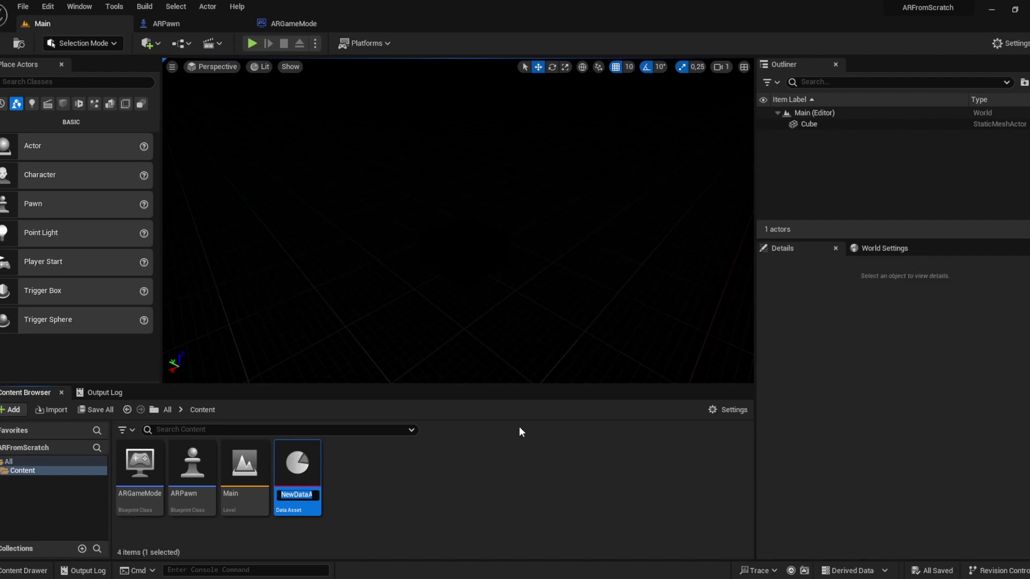
Name the new data asset ARSessionConfig and open it for editing
{"action": "type", "text": "ARSession"}
{"action": "key", "text": "Return"}
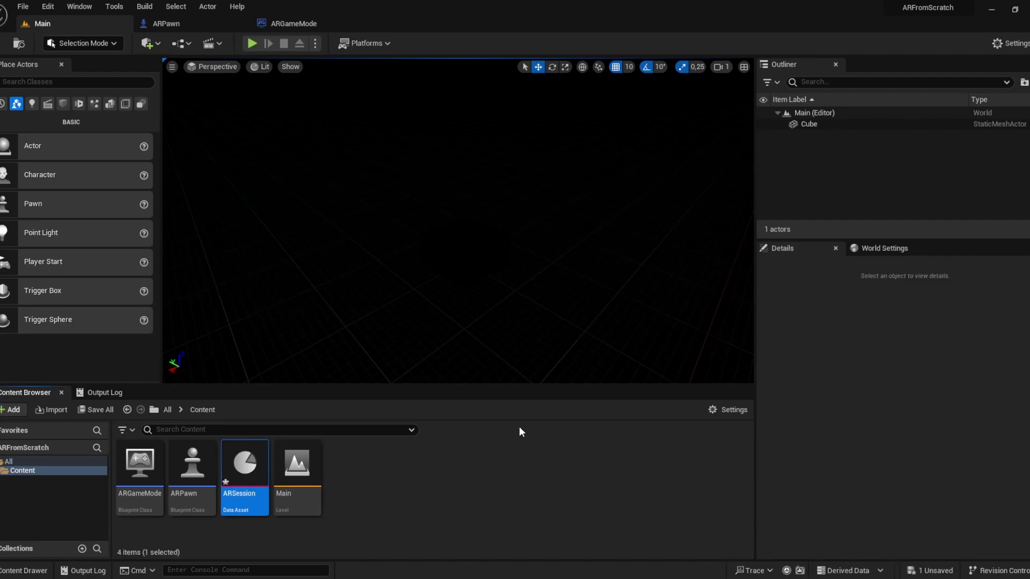
{"action": "key", "text": "F2"}
{"action": "key", "text": "End"}
{"action": "type", "text": "Config"}
{"action": "key", "text": "Return"}
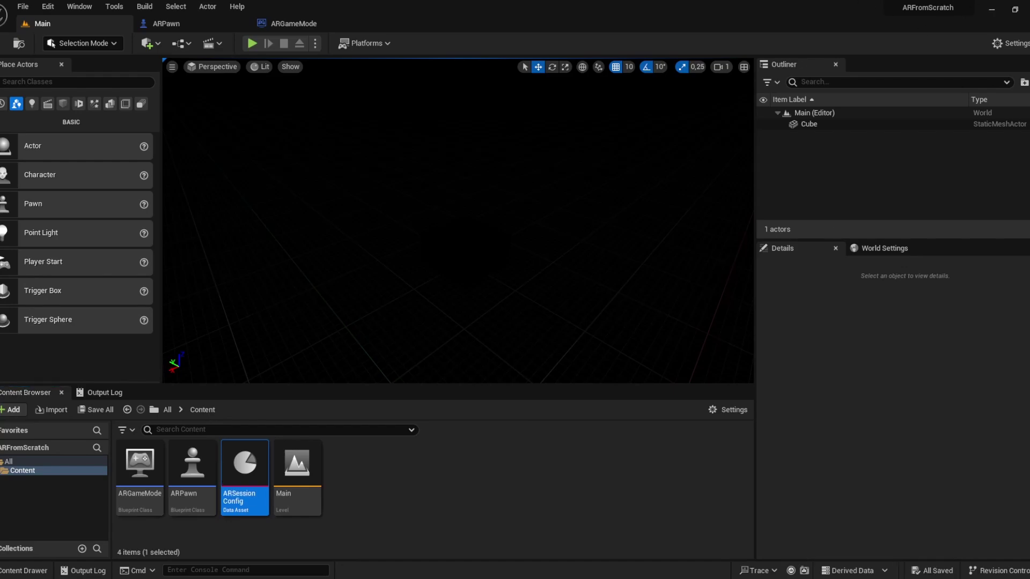
{"action": "key", "text": "Return"}
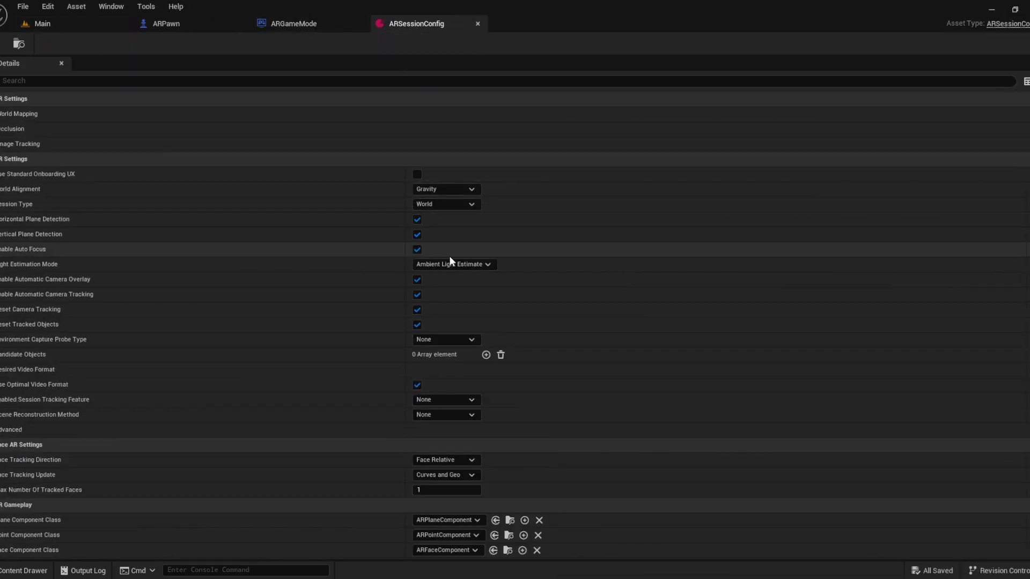
Review the ARSessionConfig defaults unchanged, then bring up the ARPawn blueprint's Event Graph
{"action": "scroll", "coordinate": [450, 261], "scroll_direction": "down", "scroll_amount": 5}
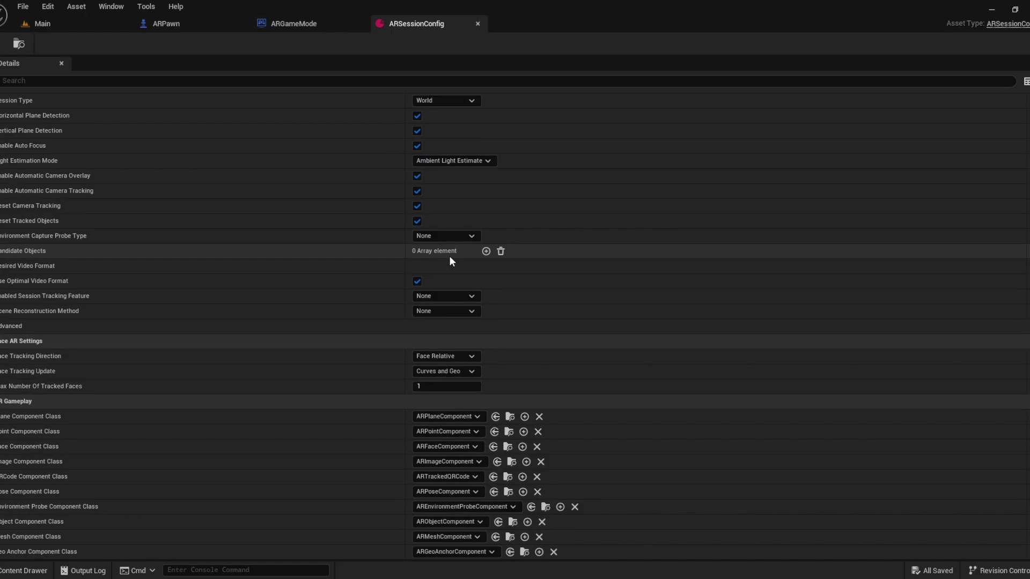
{"action": "scroll", "coordinate": [449, 256], "scroll_direction": "up", "scroll_amount": 5}
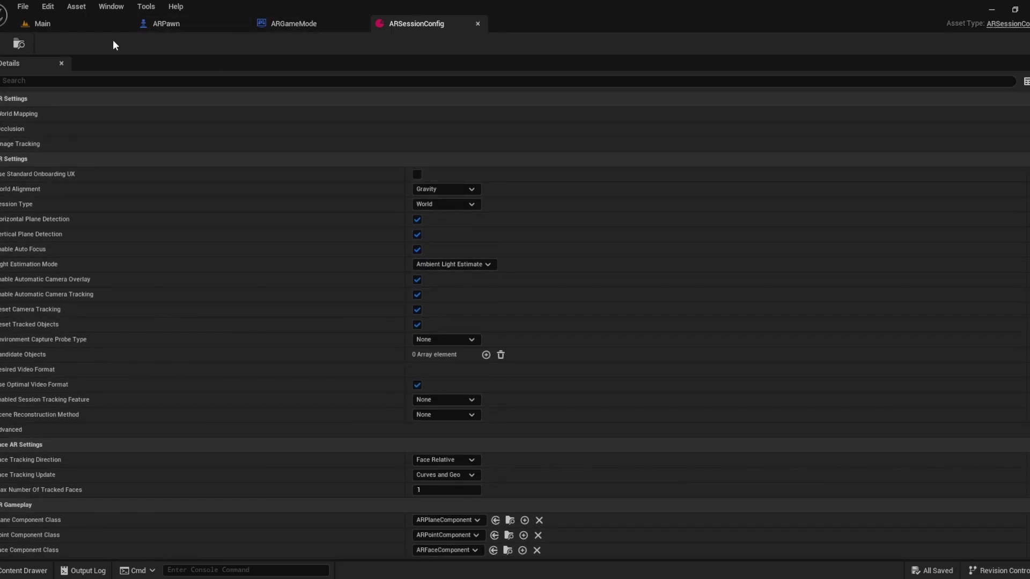
{"action": "left_click", "coordinate": [72, 22]}
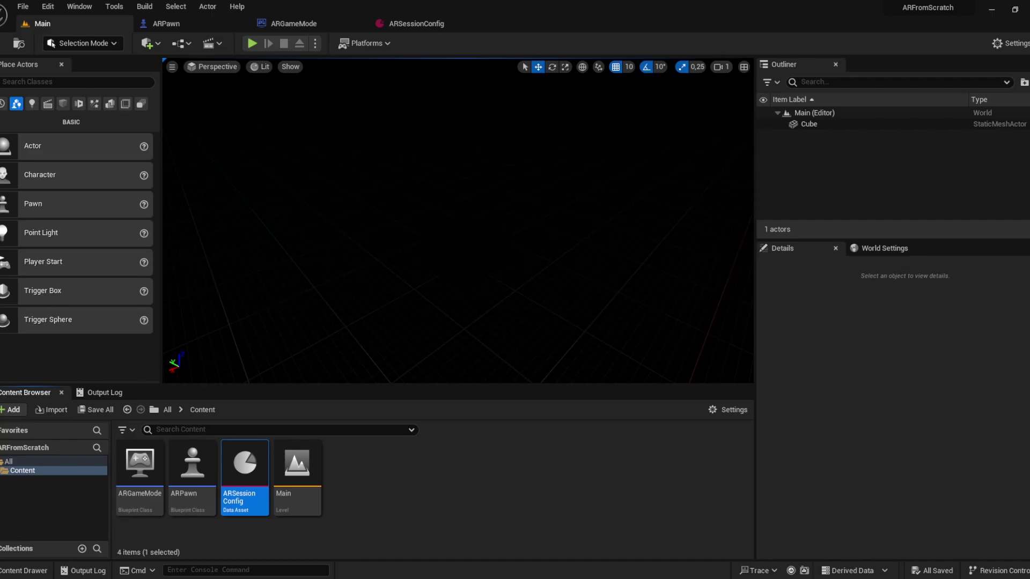
{"action": "left_click", "coordinate": [187, 22]}
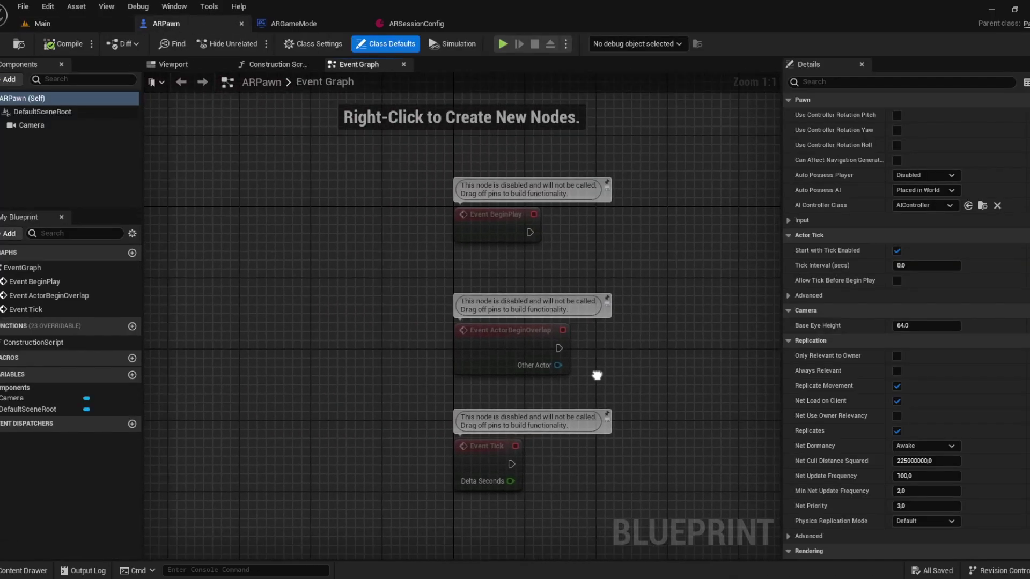
Connect Event BeginPlay to a Start AR Session node using Session Config ARSessionConfig
{"action": "left_click", "coordinate": [466, 248]}
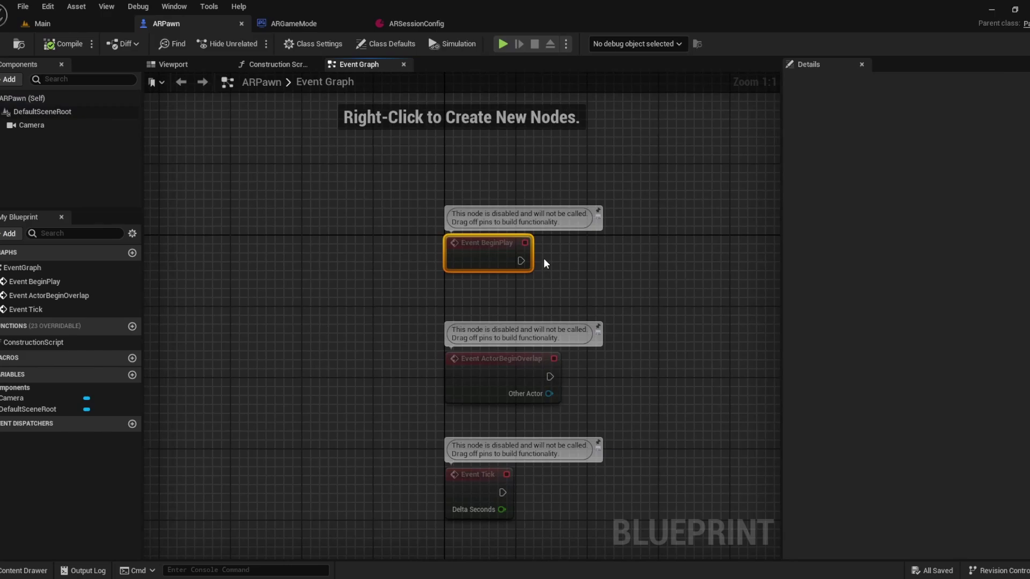
{"action": "left_click_drag", "start_coordinate": [521, 261], "coordinate": [580, 266]}
{"action": "type", "text": "startar"}
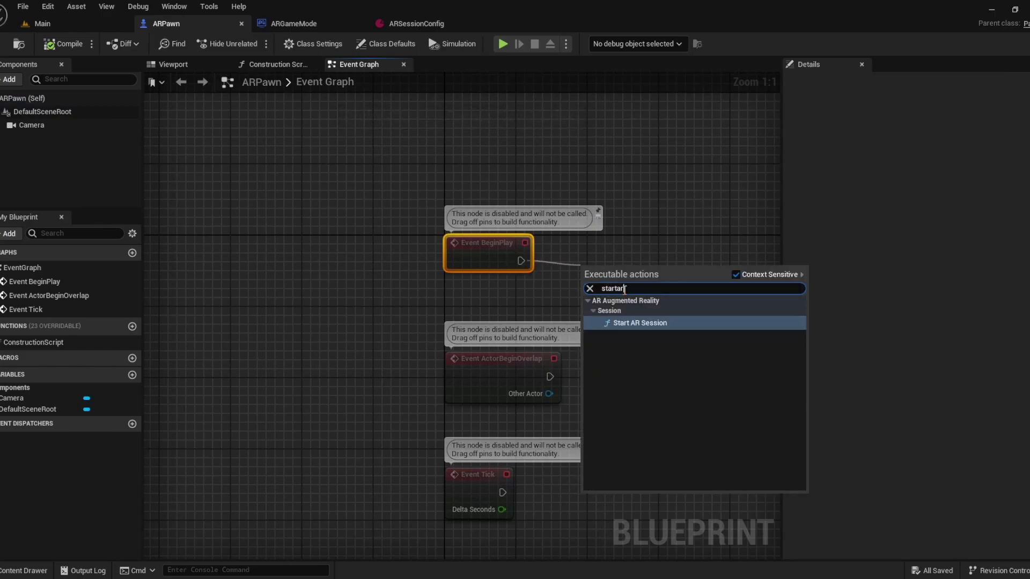
{"action": "key", "text": "Return"}
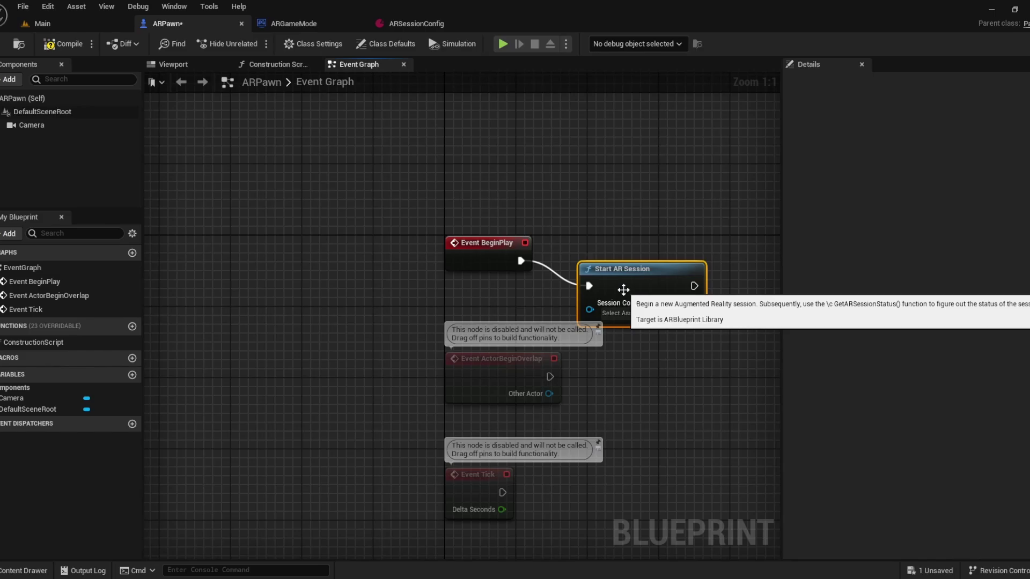
{"action": "left_click", "coordinate": [635, 317]}
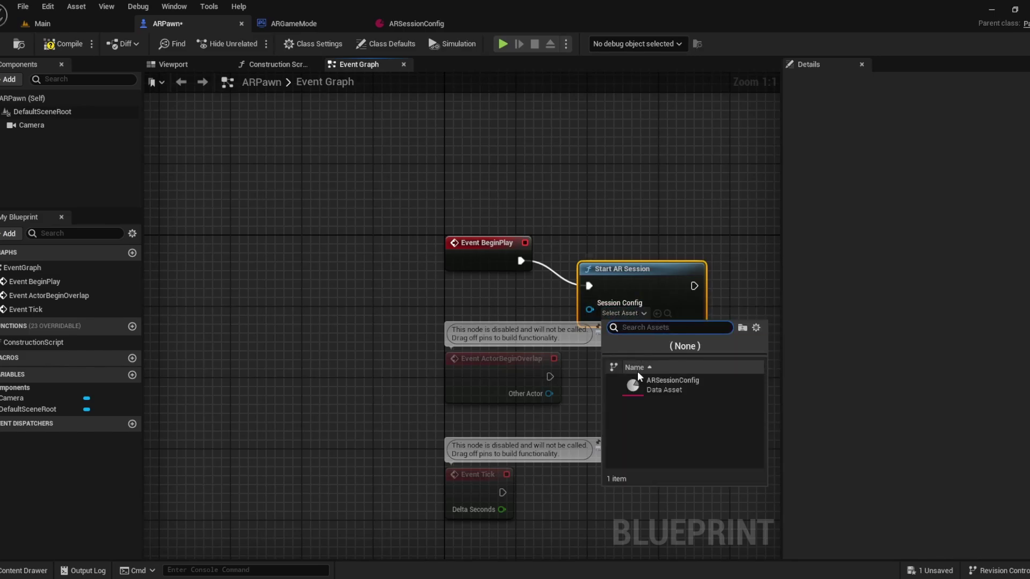
{"action": "left_click", "coordinate": [670, 382]}
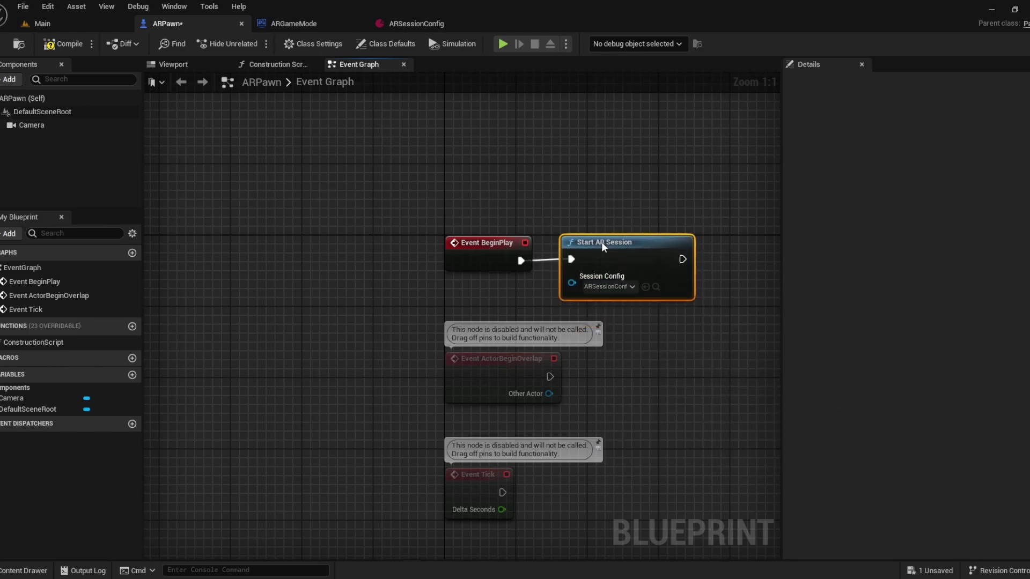
{"action": "scroll", "coordinate": [709, 424], "scroll_direction": "down", "scroll_amount": 2}
{"action": "scroll", "coordinate": [709, 425], "scroll_direction": "up", "scroll_amount": 1}
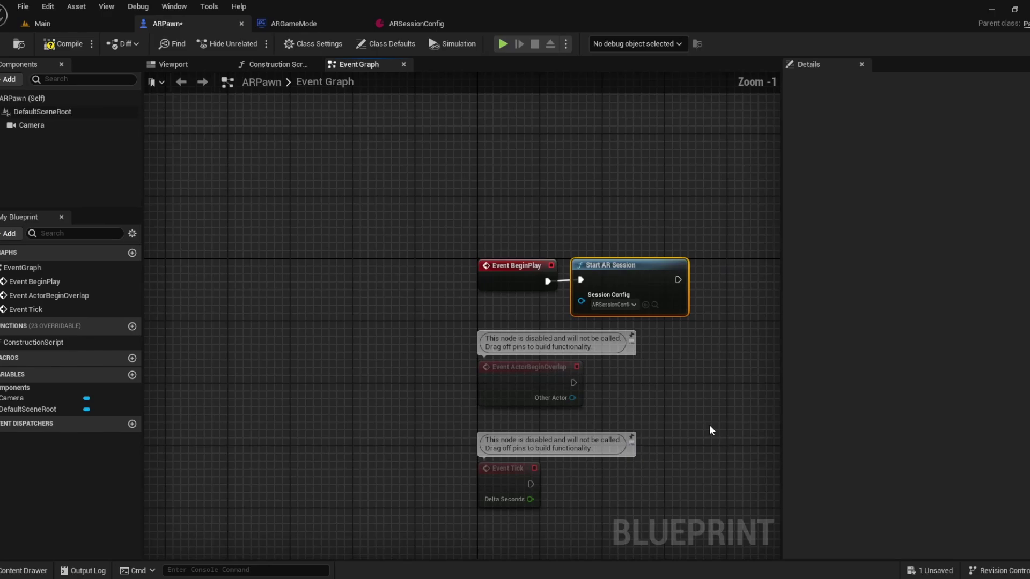
{"action": "right_click_drag", "start_coordinate": [688, 402], "coordinate": [532, 278]}
Add an Event End Play node wired to Stop AR Session, then compile ARPawn
{"action": "right_click", "coordinate": [364, 441]}
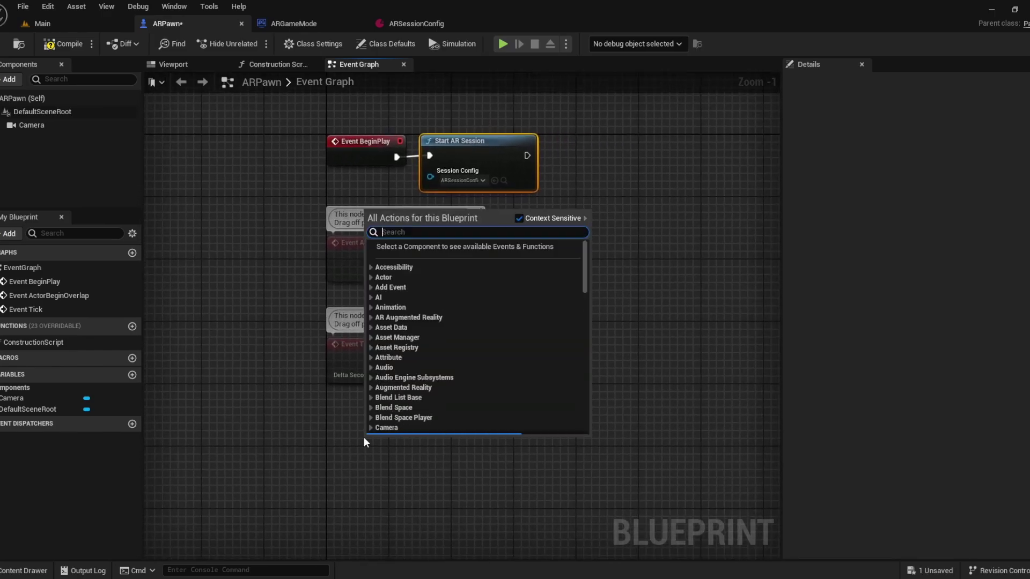
{"action": "type", "text": "event end"}
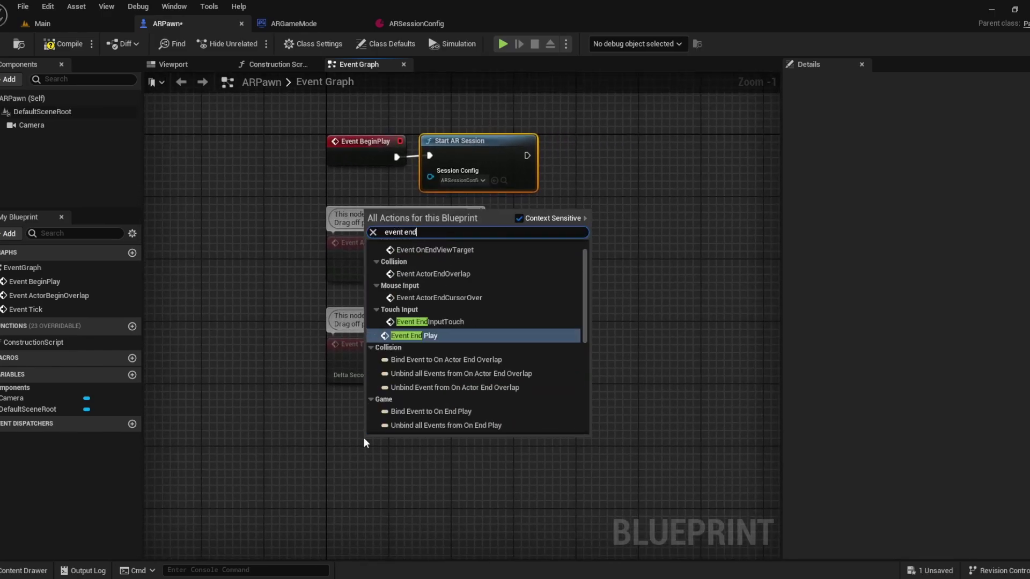
{"action": "key", "text": "Return"}
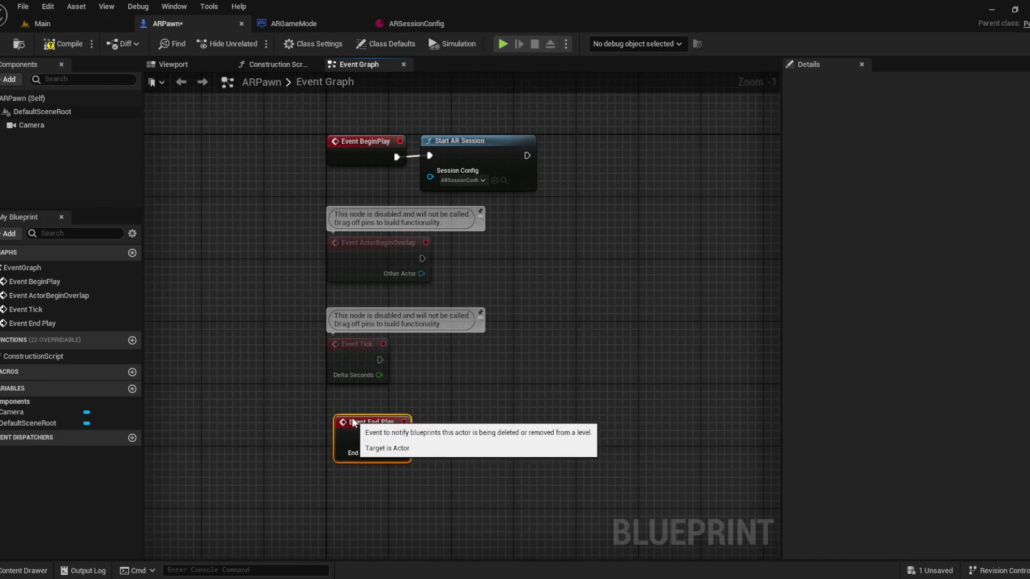
{"action": "left_click_drag", "start_coordinate": [361, 436], "coordinate": [331, 413]}
{"action": "left_click_drag", "start_coordinate": [393, 430], "coordinate": [447, 436]}
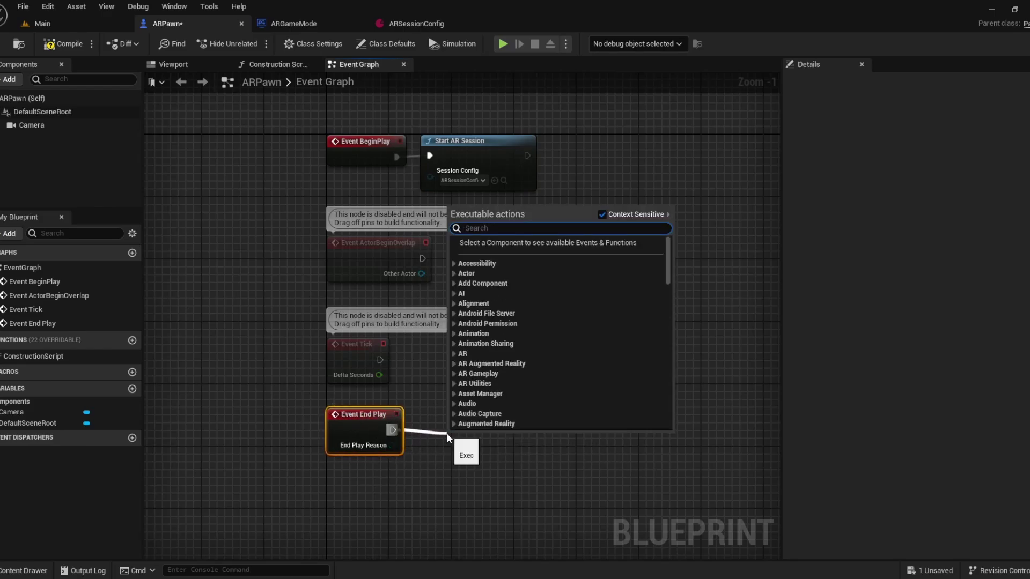
{"action": "type", "text": "stop ar"}
{"action": "key", "text": "Return"}
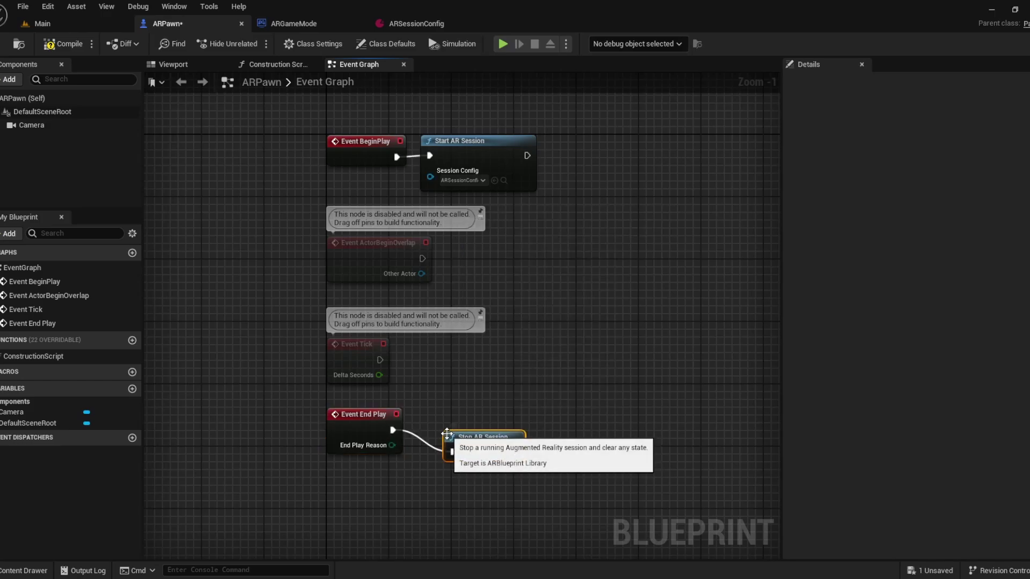
{"action": "left_click_drag", "start_coordinate": [494, 437], "coordinate": [471, 415]}
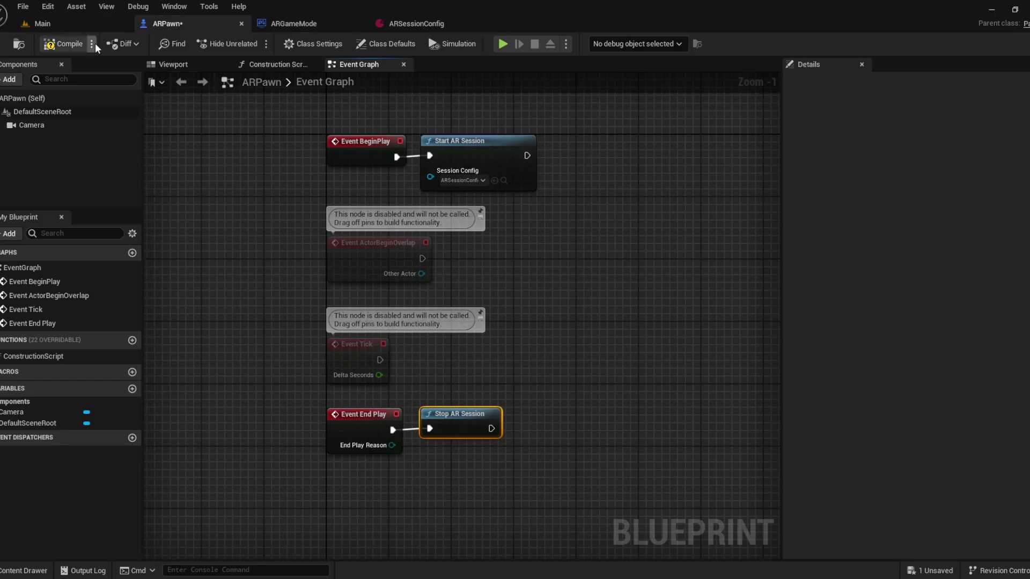
{"action": "left_click", "coordinate": [52, 45]}
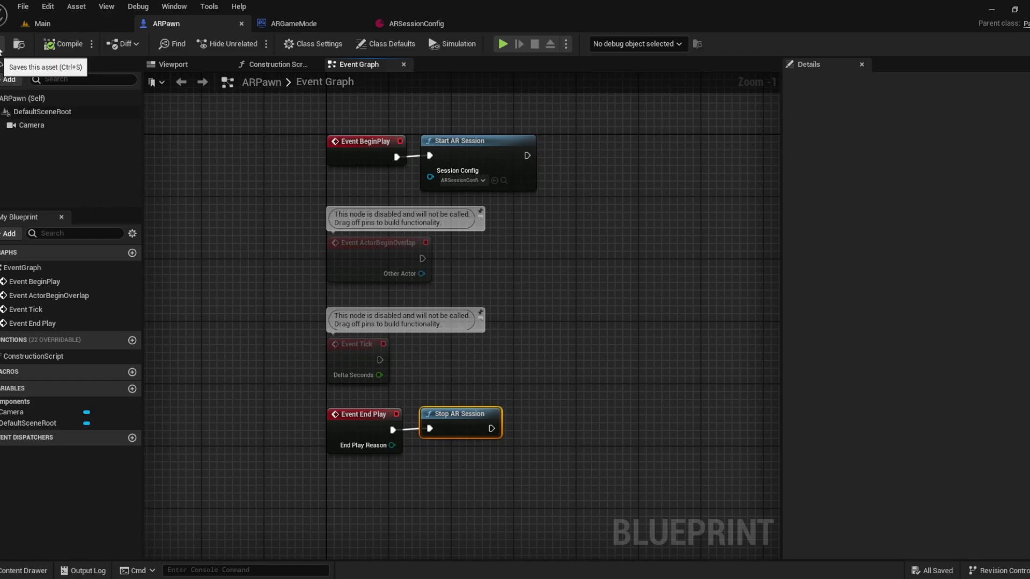
Run a quick Play In Editor test of the Main level and stop it
{"action": "left_click", "coordinate": [73, 22]}
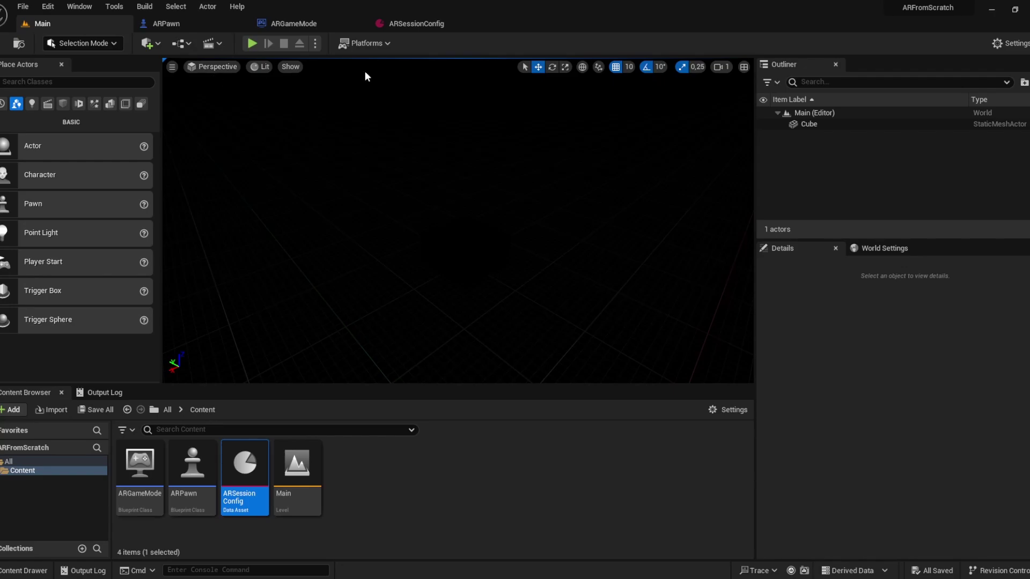
{"action": "left_click", "coordinate": [252, 43]}
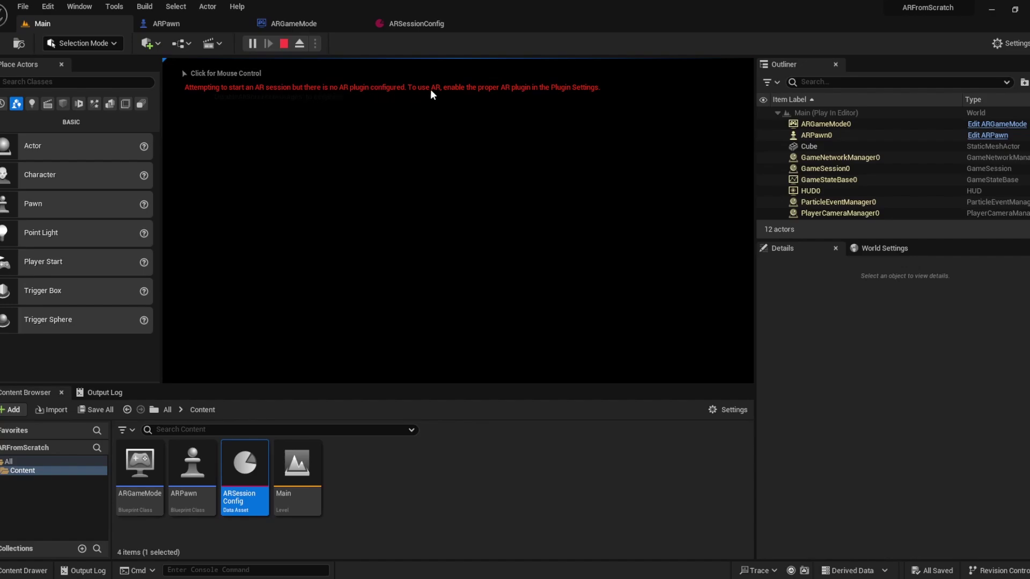
{"action": "left_click", "coordinate": [282, 45]}
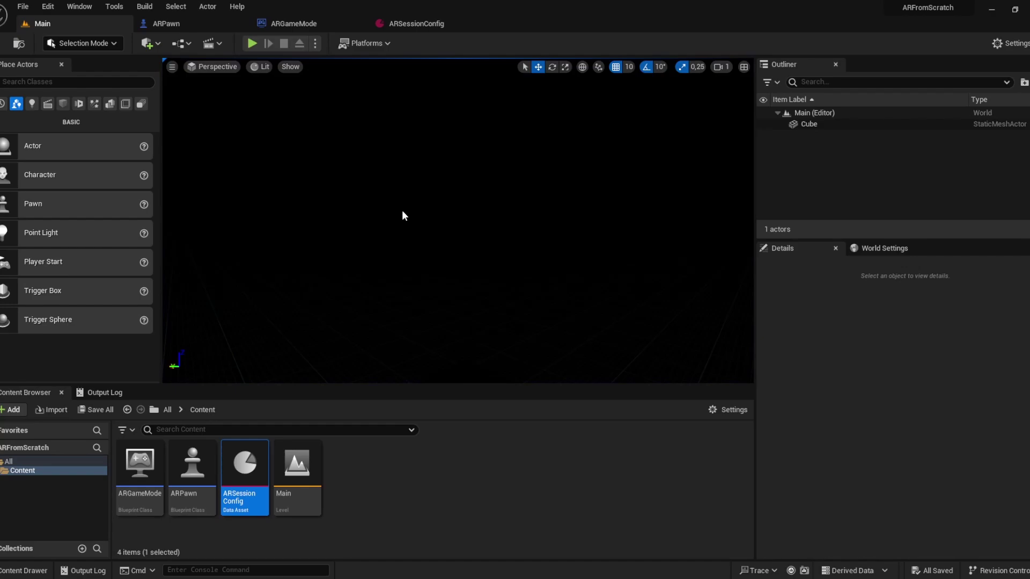
Set the editor's Preview Platform to Android OpenGL Mobile
{"action": "left_click", "coordinate": [1014, 46]}
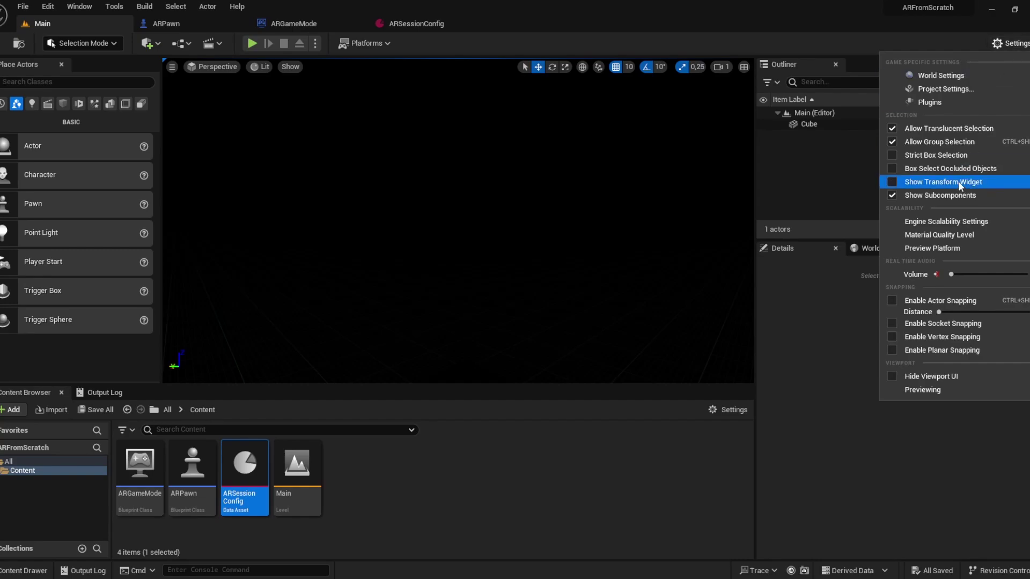
{"action": "mouse_move", "coordinate": [881, 248]}
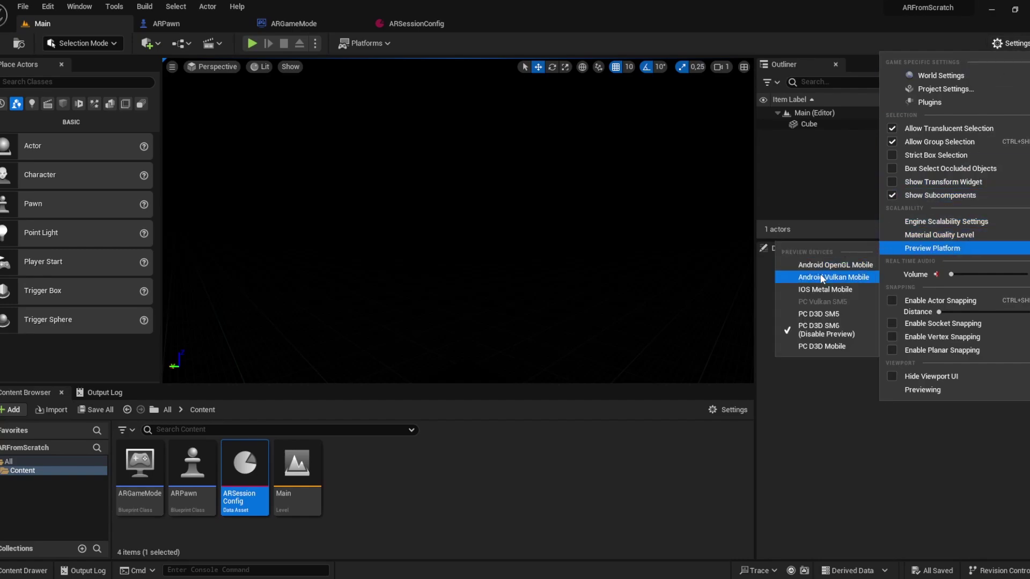
{"action": "left_click", "coordinate": [811, 265]}
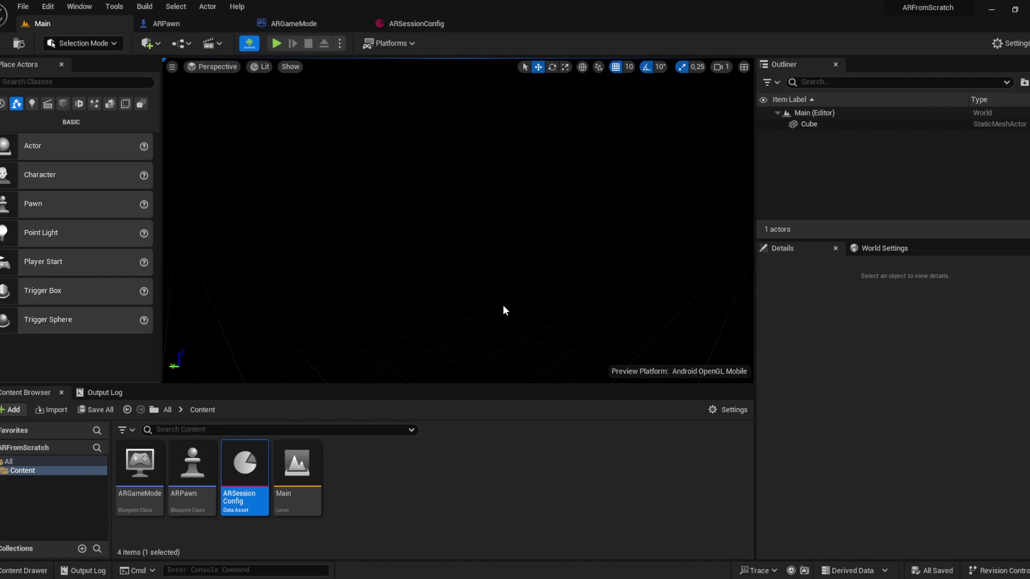
In Project Settings, turn off Support Vulkan for Android
{"action": "left_click", "coordinate": [48, 6]}
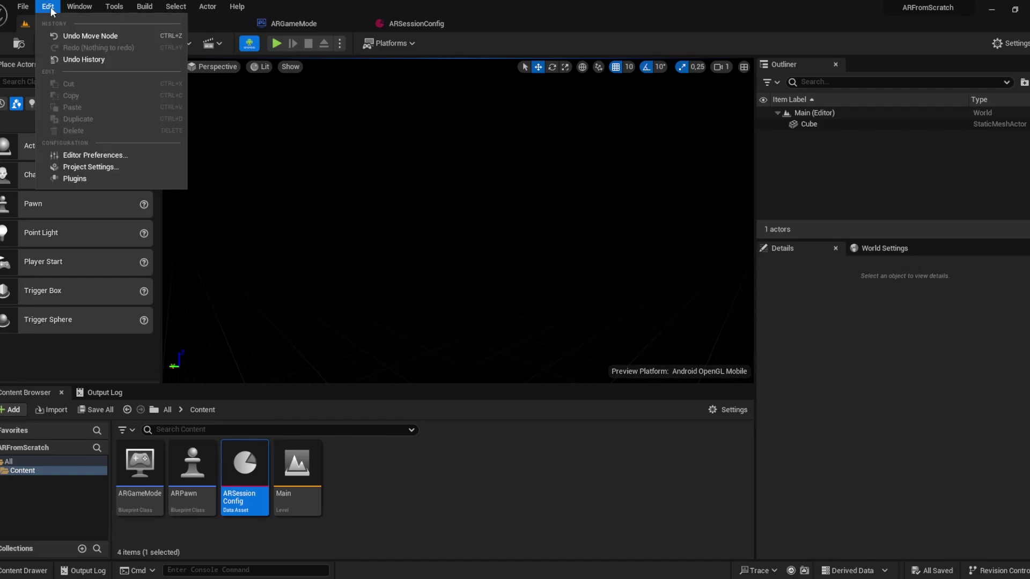
{"action": "left_click", "coordinate": [81, 167]}
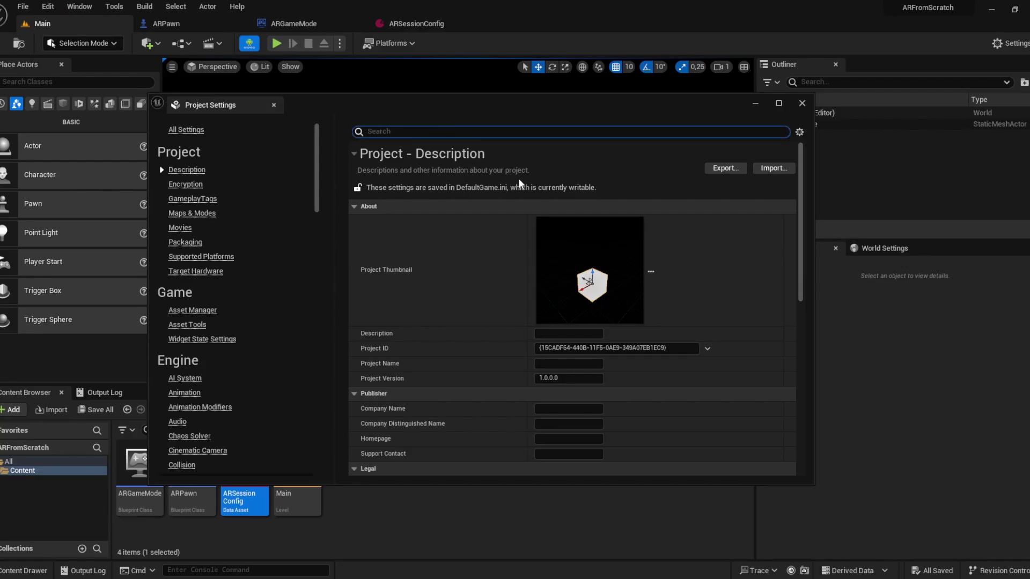
{"action": "type", "text": "vulkan"}
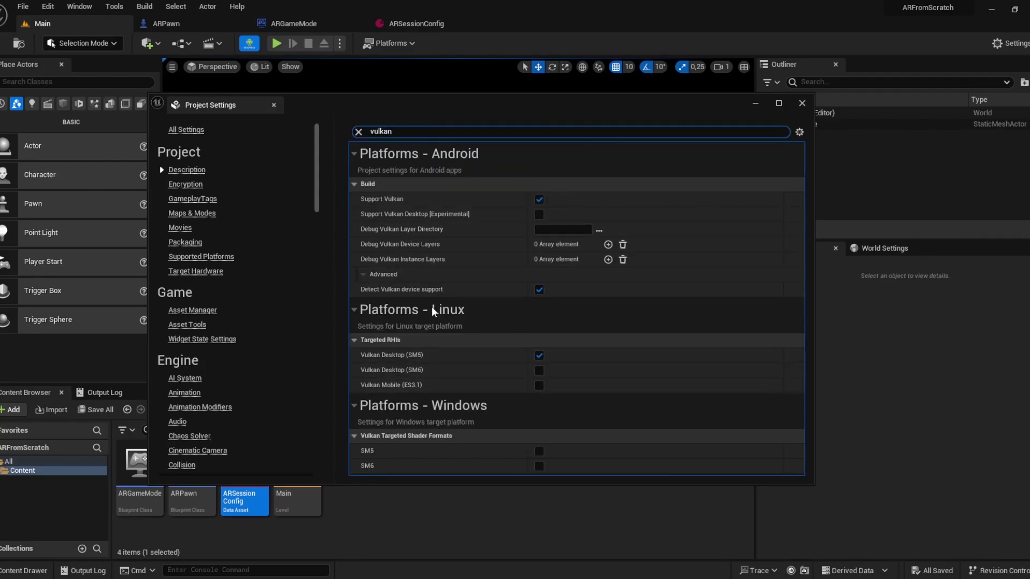
{"action": "left_click", "coordinate": [540, 199]}
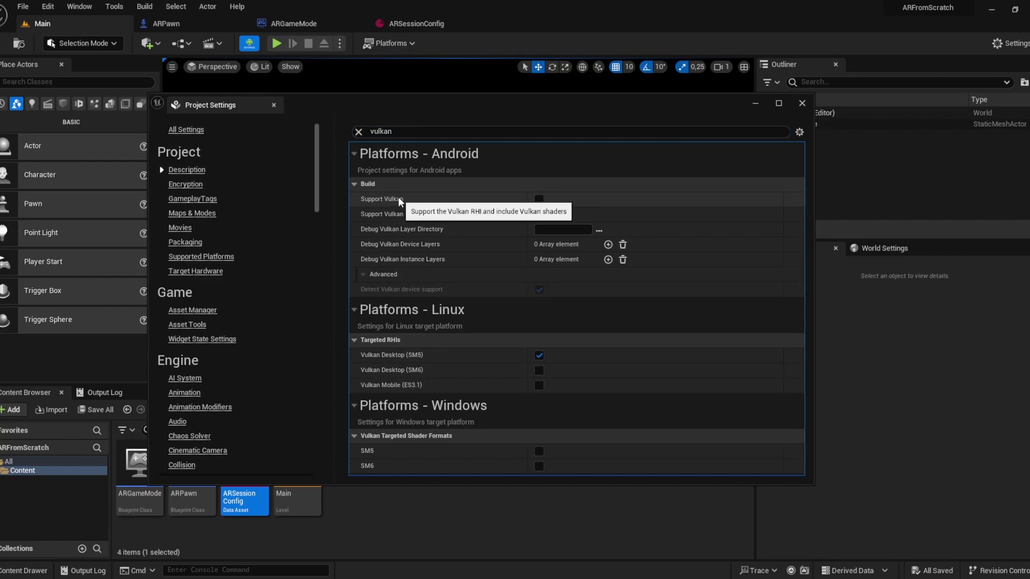
Clear the Default Touch Interface from DefaultVirtualJoysticks to None
{"action": "left_click", "coordinate": [410, 134]}
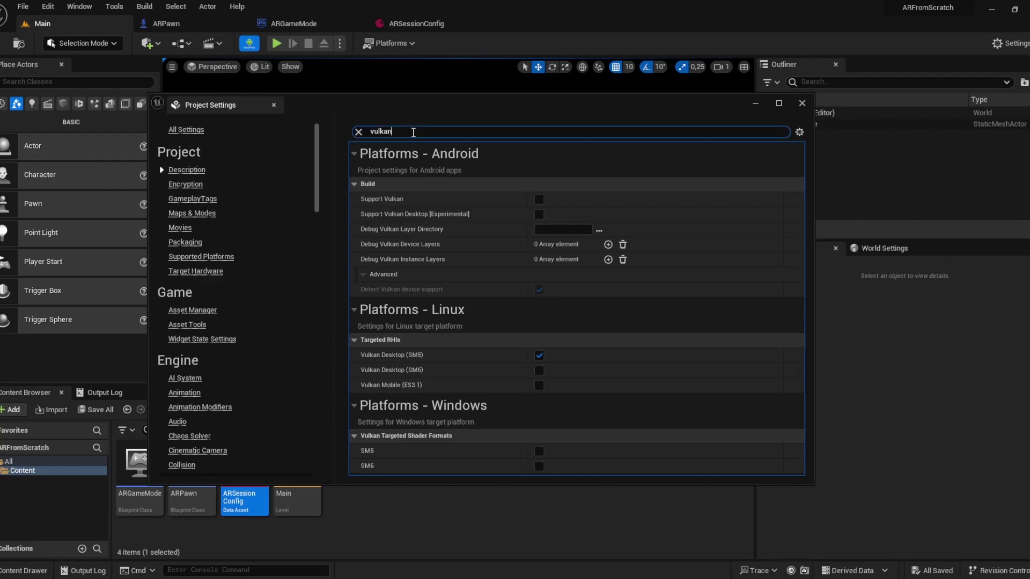
{"action": "type", "text": "default input"}
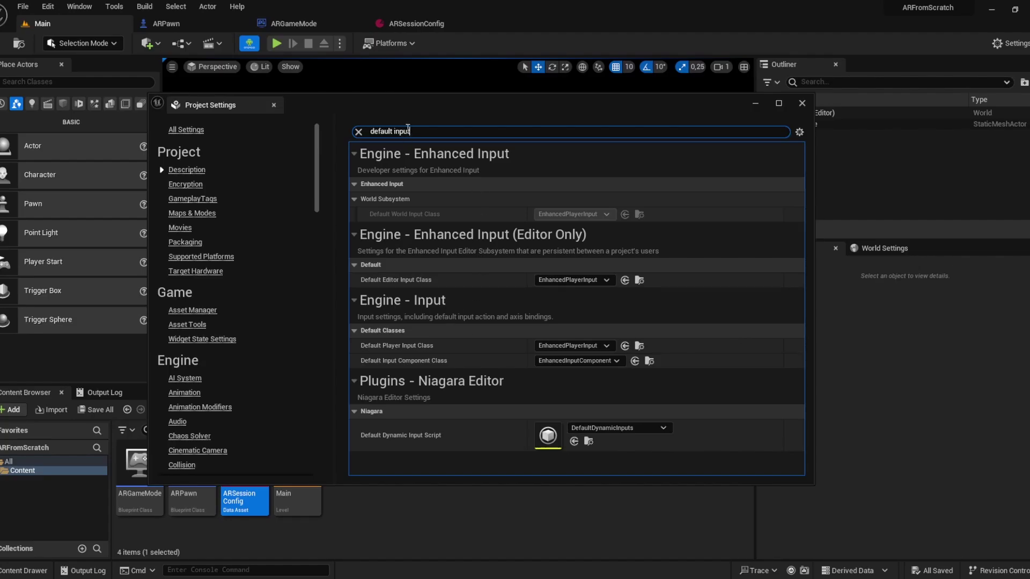
{"action": "double_click", "coordinate": [408, 131]}
{"action": "type", "text": "touch"}
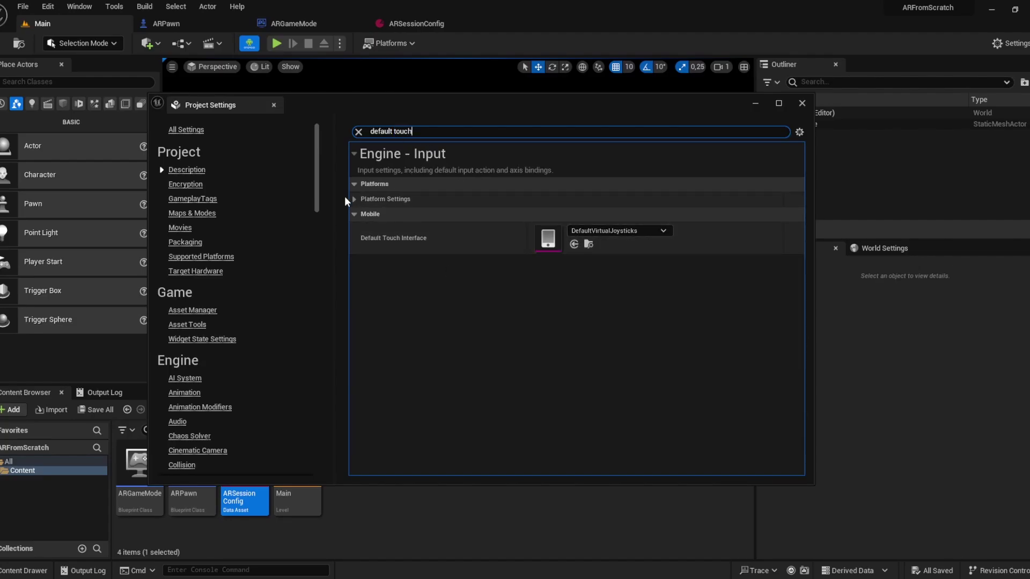
{"action": "left_click", "coordinate": [632, 230]}
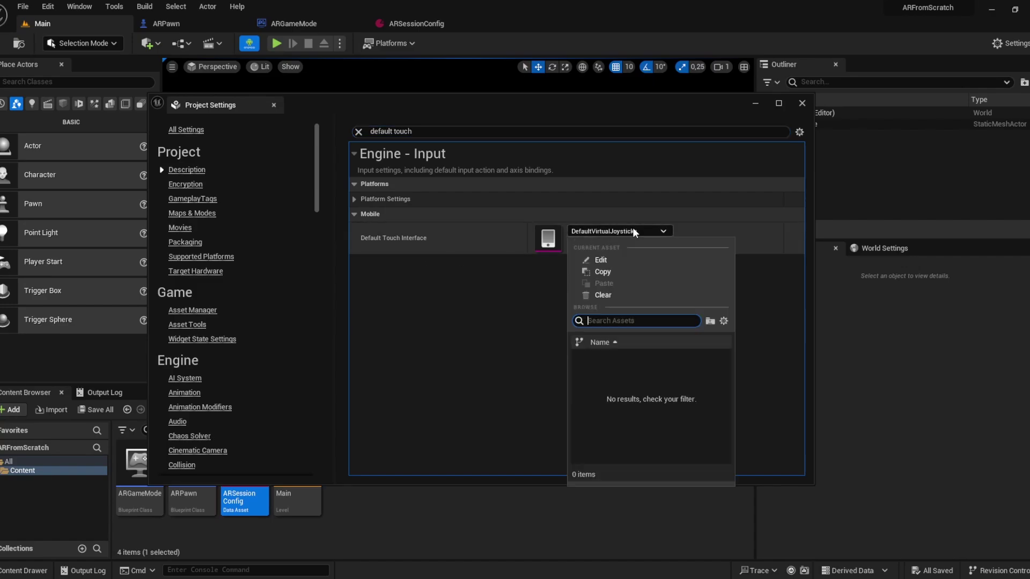
{"action": "left_click", "coordinate": [607, 295]}
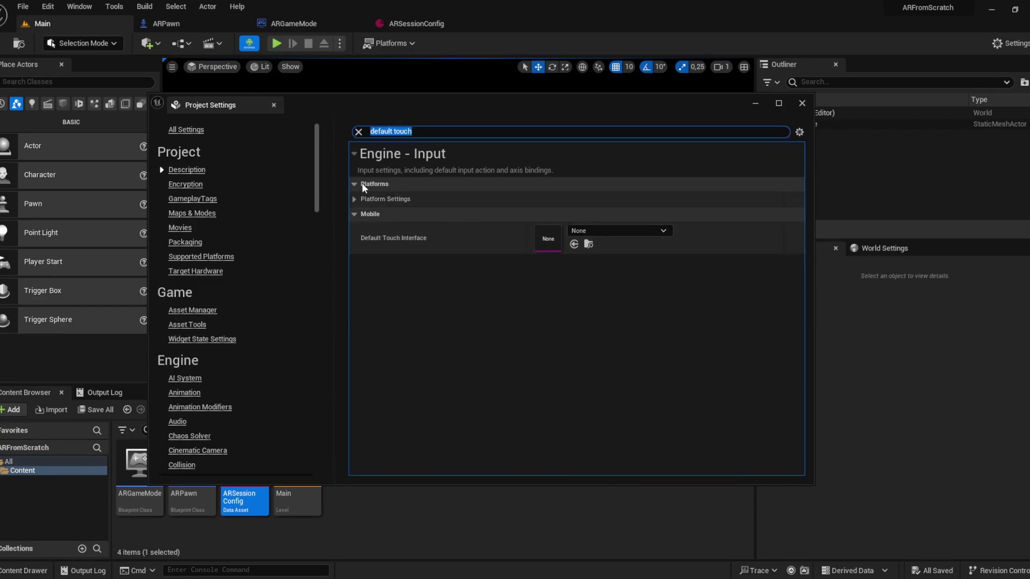
{"action": "left_click", "coordinate": [357, 132]}
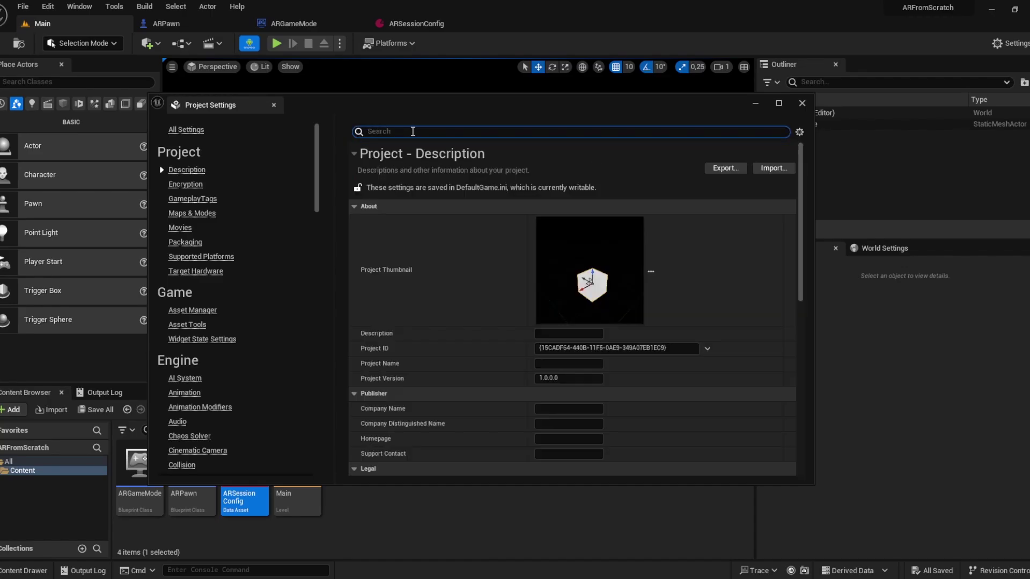
Close Project Settings, then run and stop another Play test of the level
{"action": "left_click", "coordinate": [801, 108]}
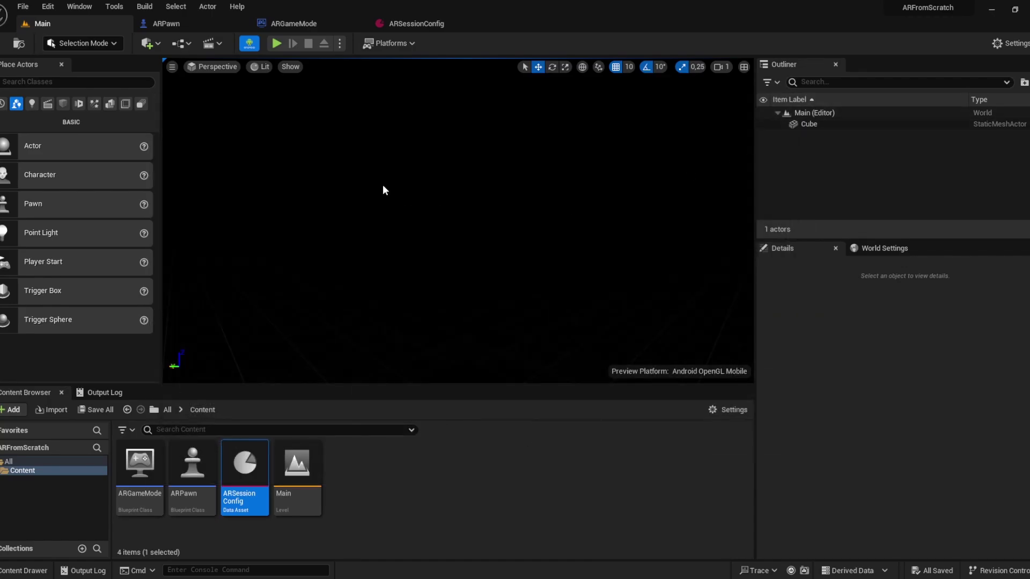
{"action": "left_click", "coordinate": [276, 43]}
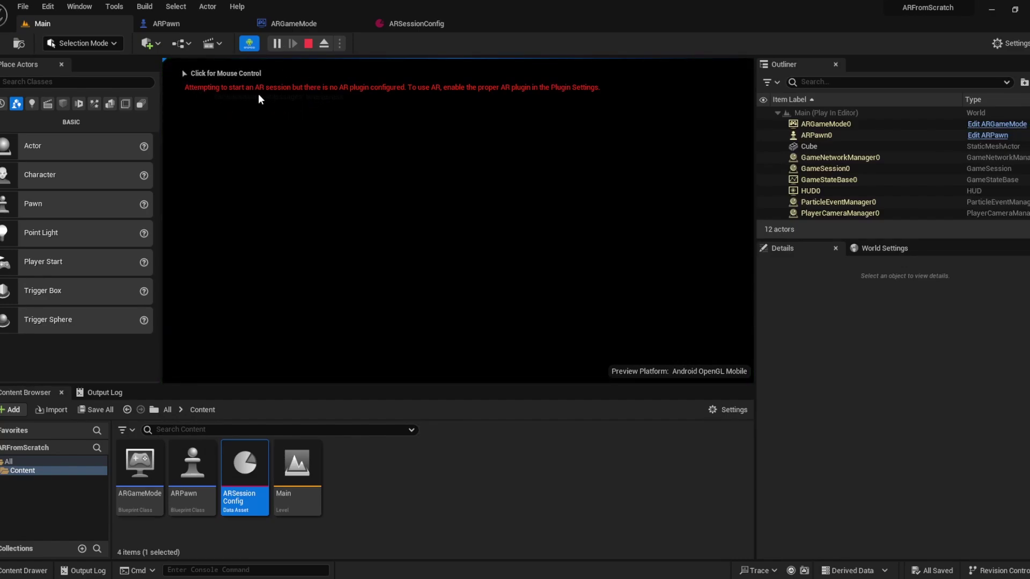
{"action": "left_click", "coordinate": [308, 43]}
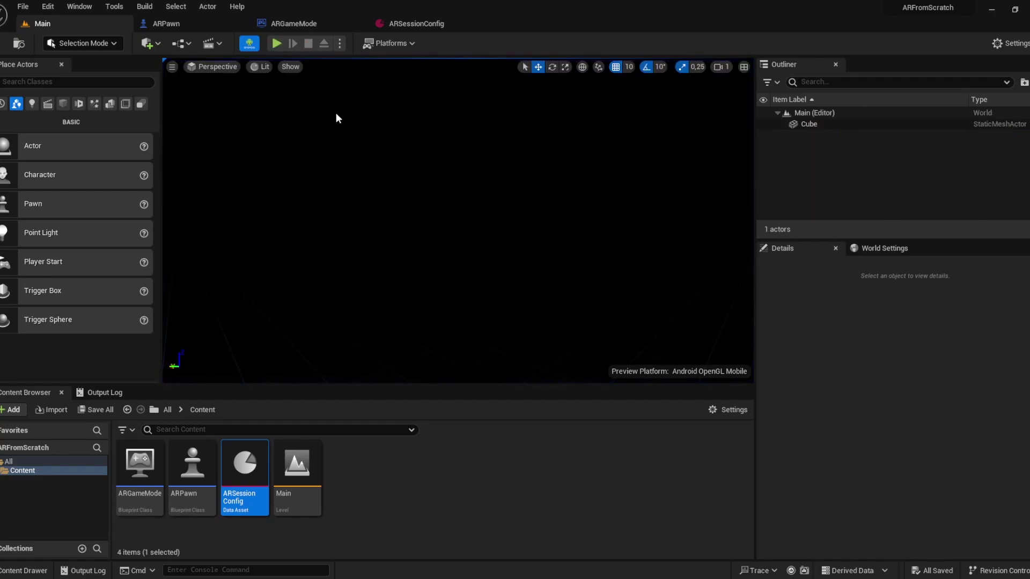
Check the Platforms > Android menu, then save the Main level with Ctrl+S
{"action": "left_click", "coordinate": [390, 43]}
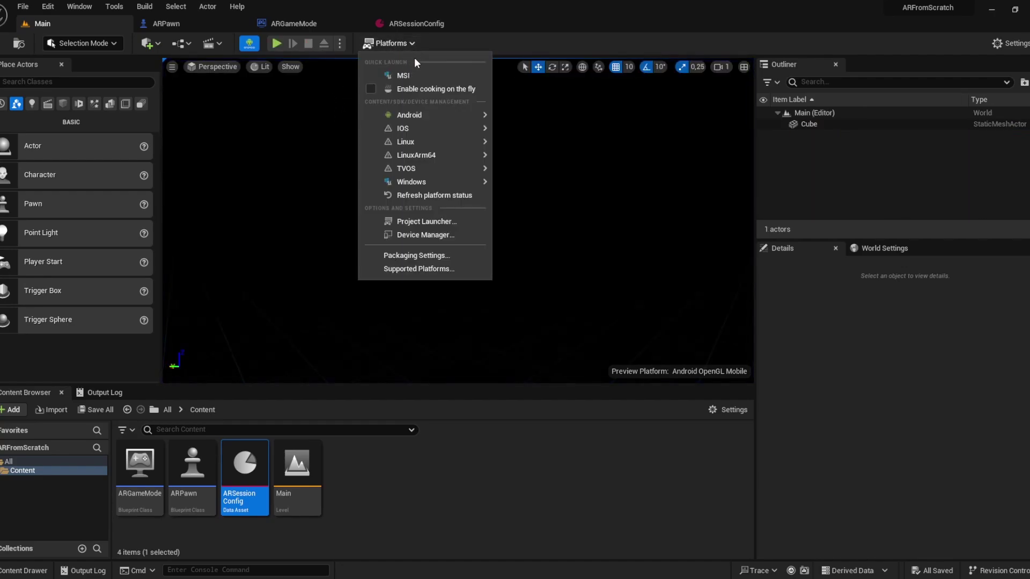
{"action": "mouse_move", "coordinate": [425, 117]}
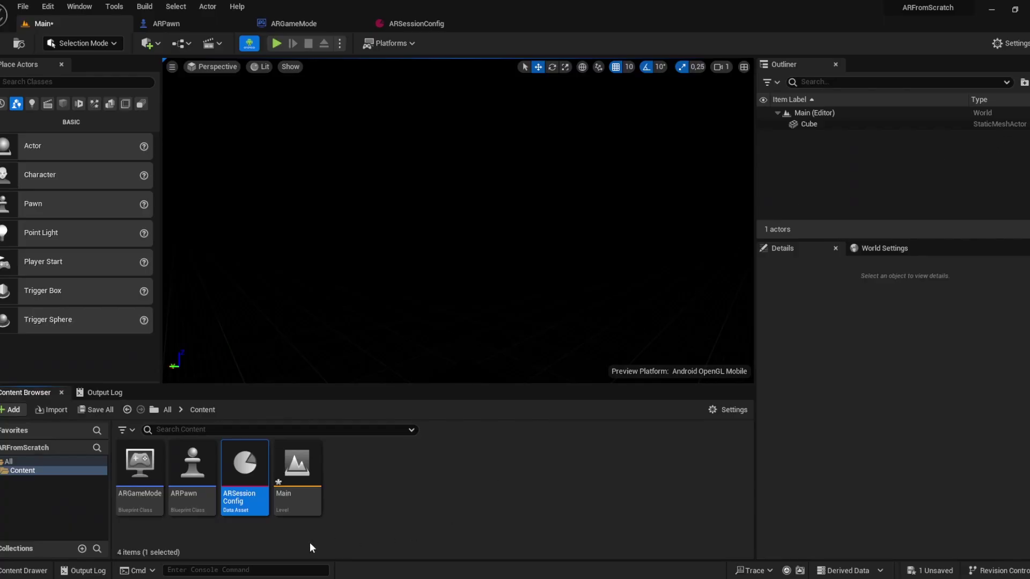
{"action": "left_click", "coordinate": [299, 470]}
{"action": "key", "text": "ctrl+s"}
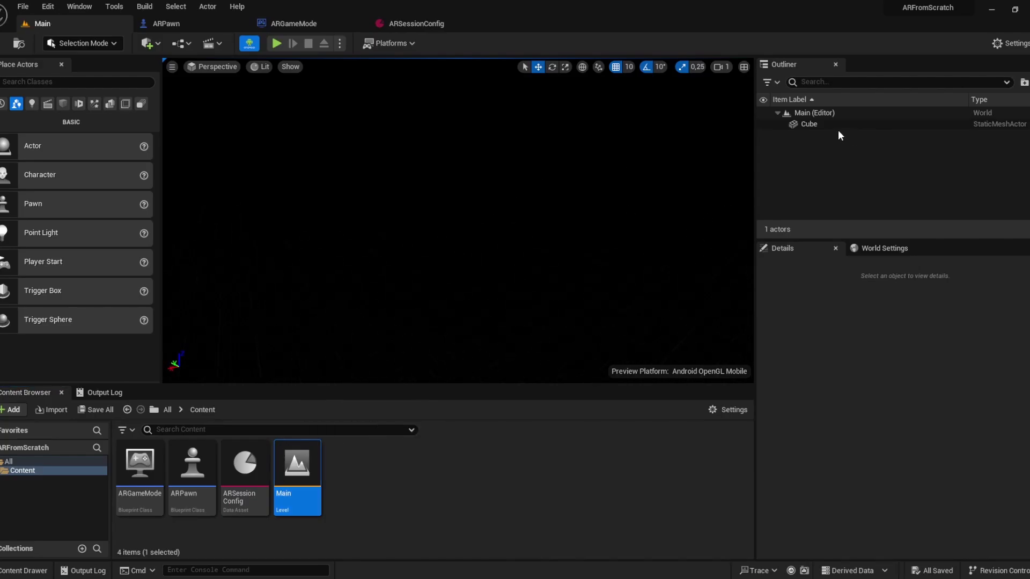
Frame the Cube in the viewport and create a new material named UnlitDefault in Content
{"action": "left_click", "coordinate": [820, 124]}
{"action": "key", "text": "f"}
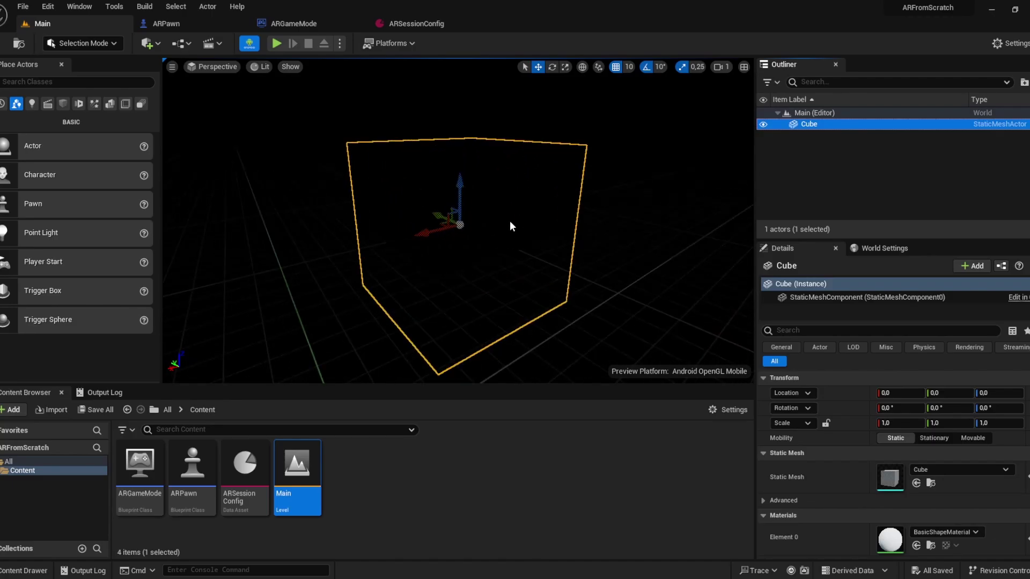
{"action": "scroll", "coordinate": [509, 220], "scroll_direction": "down", "scroll_amount": 5}
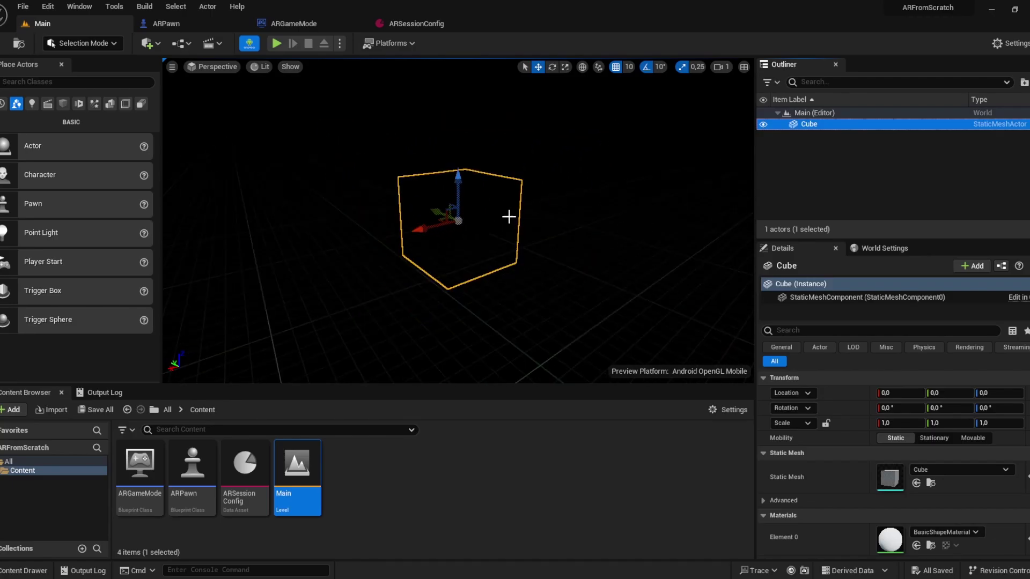
{"action": "right_click", "coordinate": [355, 476]}
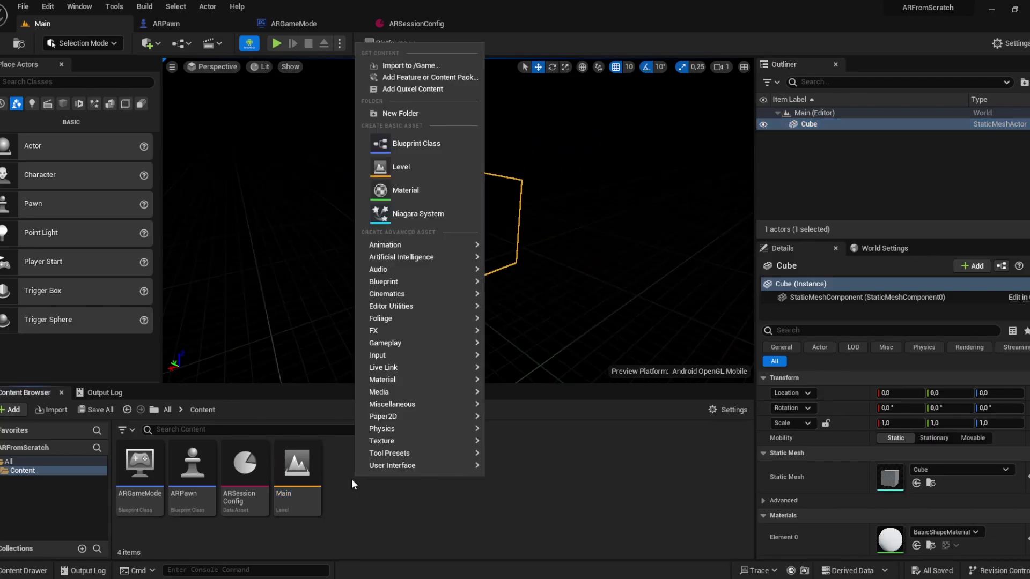
{"action": "left_click", "coordinate": [398, 189]}
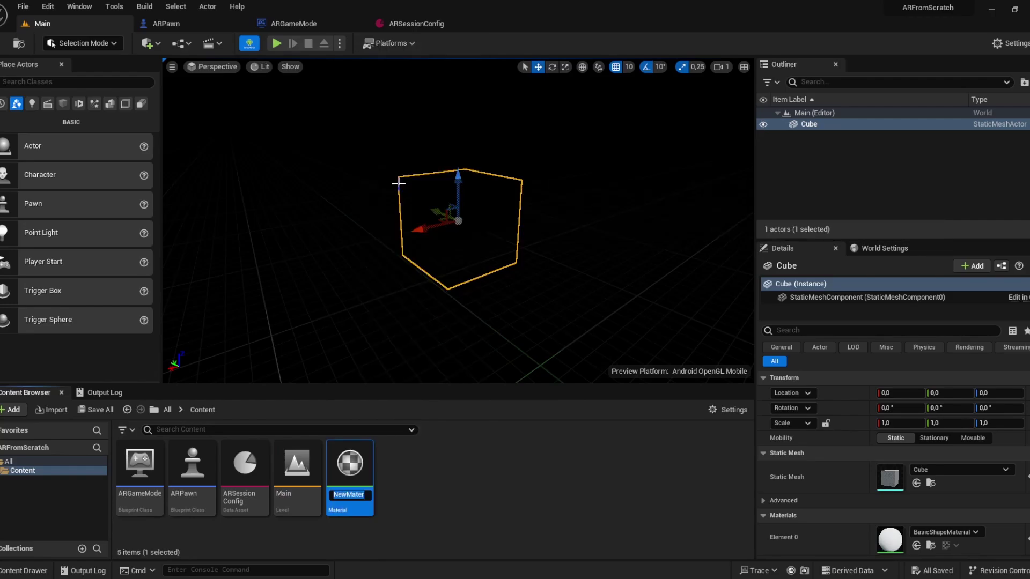
{"action": "type", "text": "Un"}
{"action": "type", "text": "litDefault"}
{"action": "key", "text": "Return"}
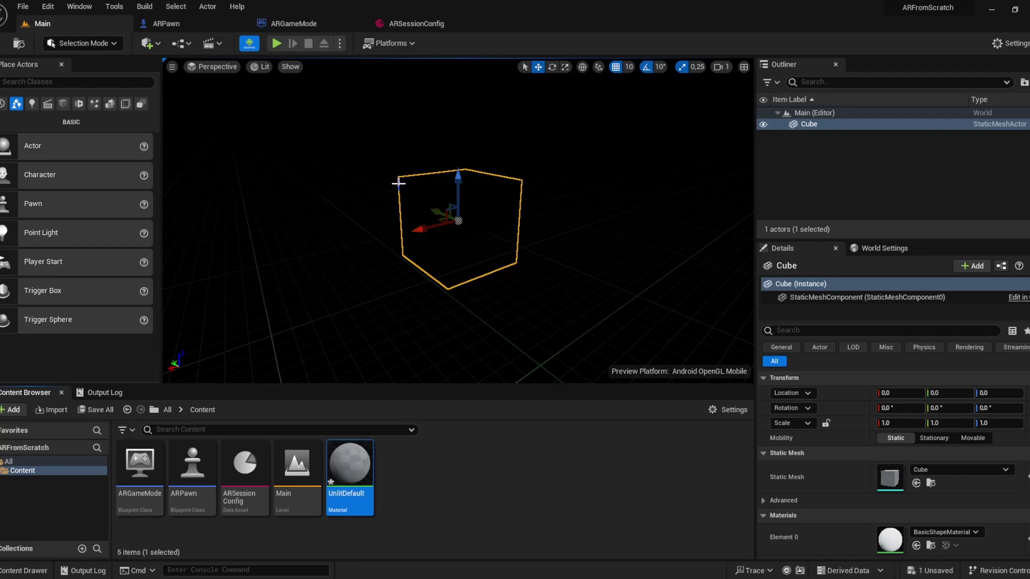
Open UnlitDefault and add a Constant3Vector node set to white
{"action": "key", "text": "Return"}
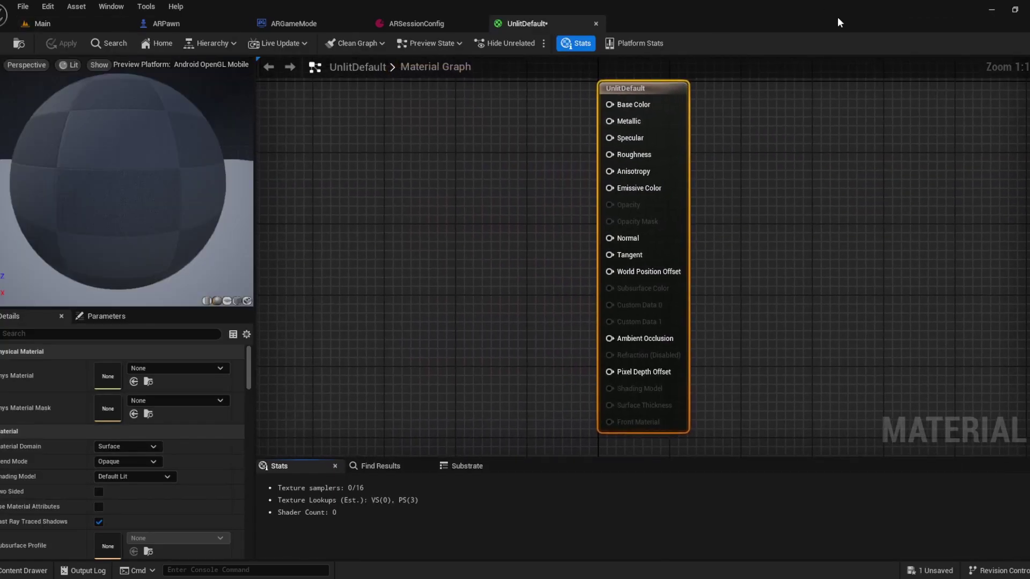
{"action": "right_click", "coordinate": [418, 192]}
{"action": "type", "text": "constan"}
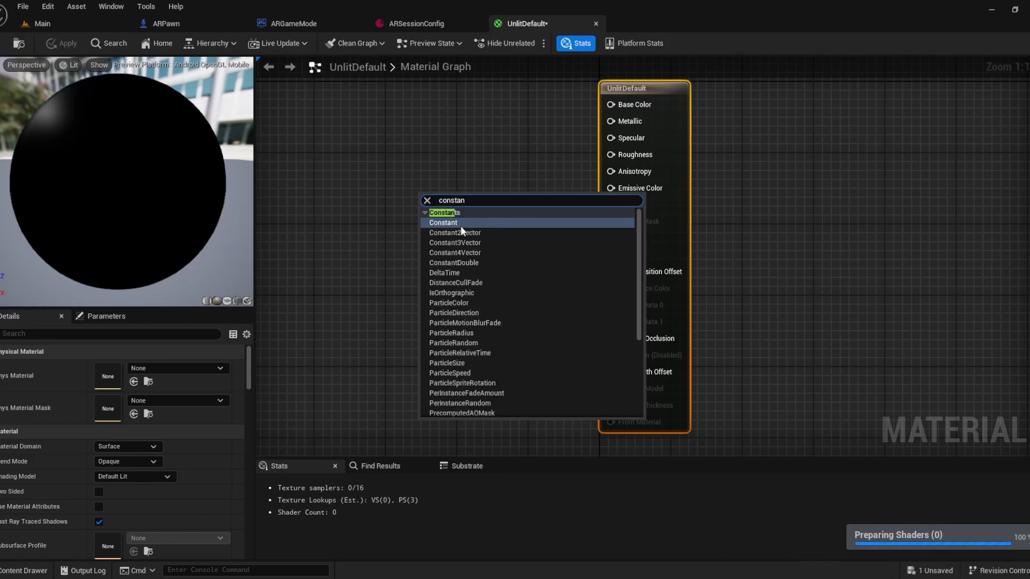
{"action": "key", "text": "Escape"}
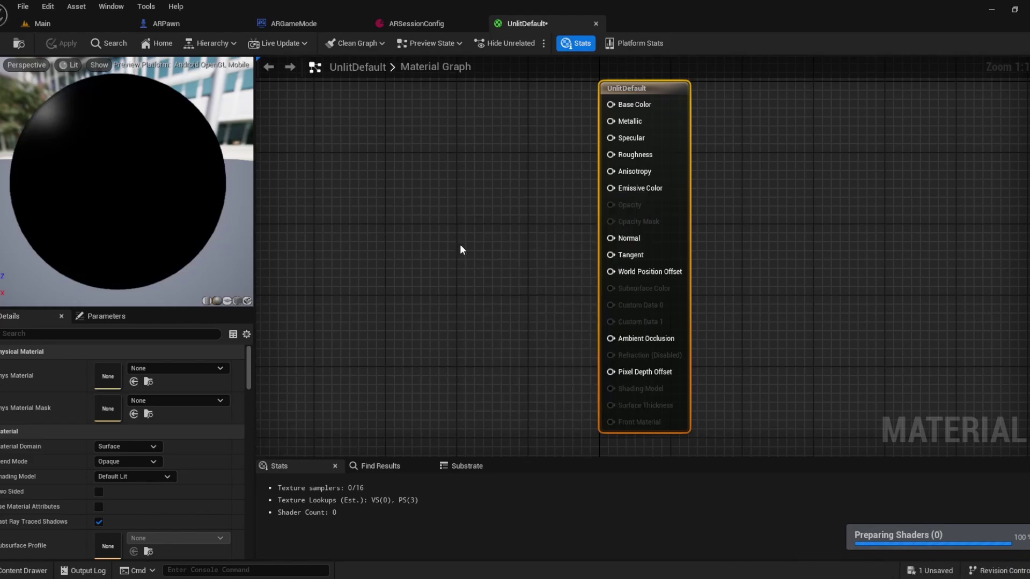
{"action": "double_click", "coordinate": [441, 257]}
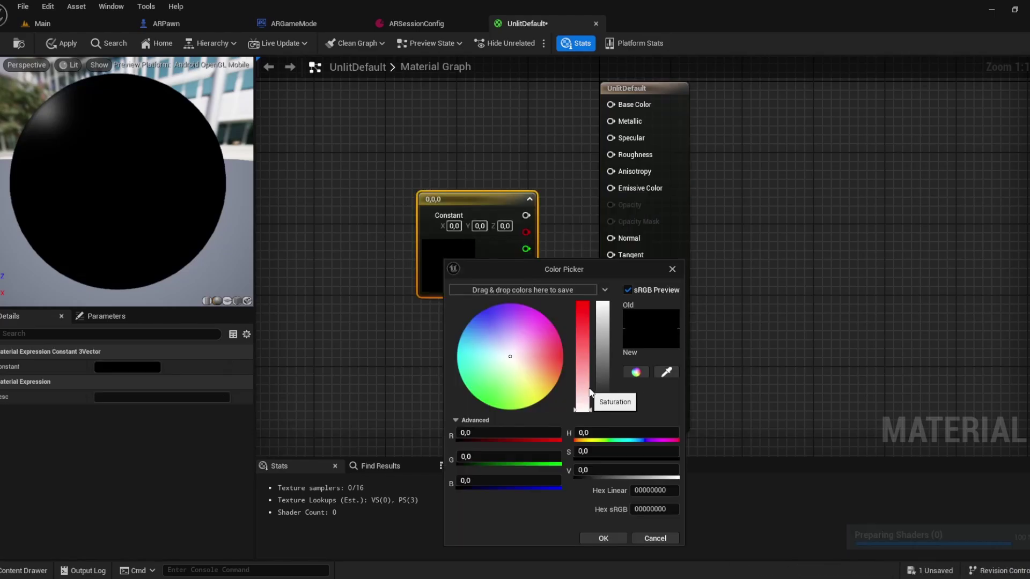
{"action": "left_click_drag", "start_coordinate": [590, 392], "coordinate": [602, 304]}
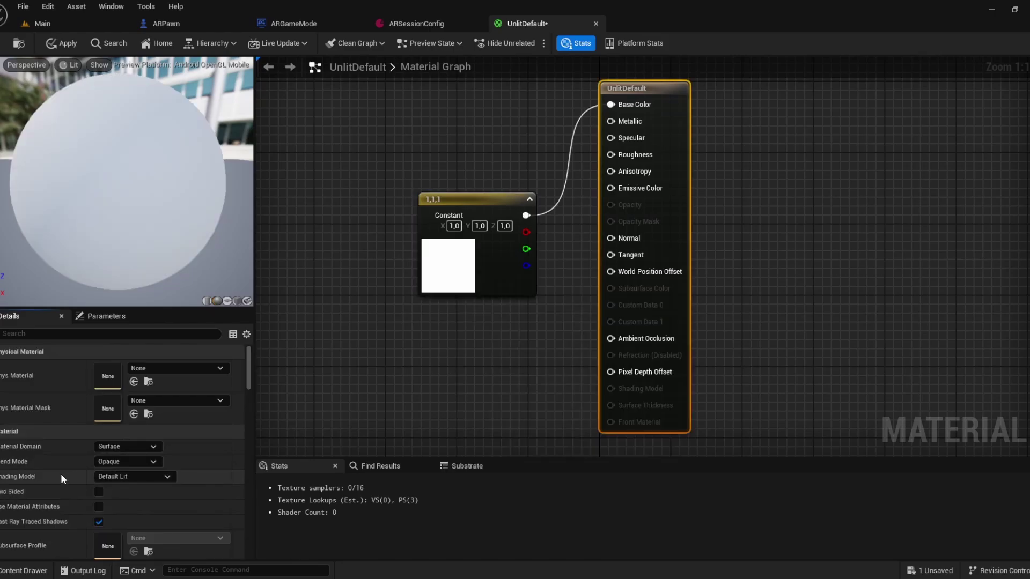
Make the material Unlit with the white constant driving Emissive Color, and save it
{"action": "left_click", "coordinate": [127, 477]}
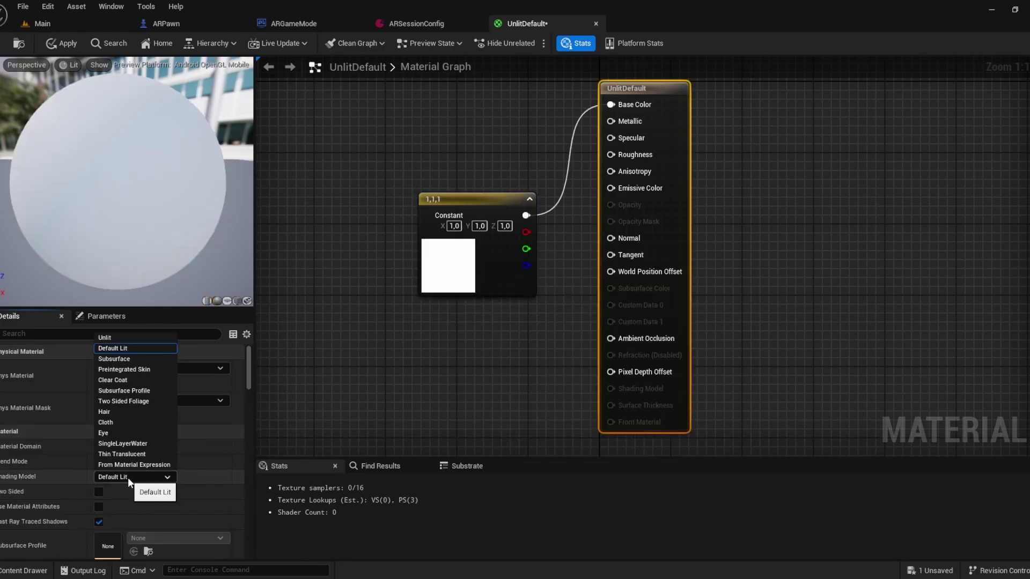
{"action": "left_click", "coordinate": [117, 339]}
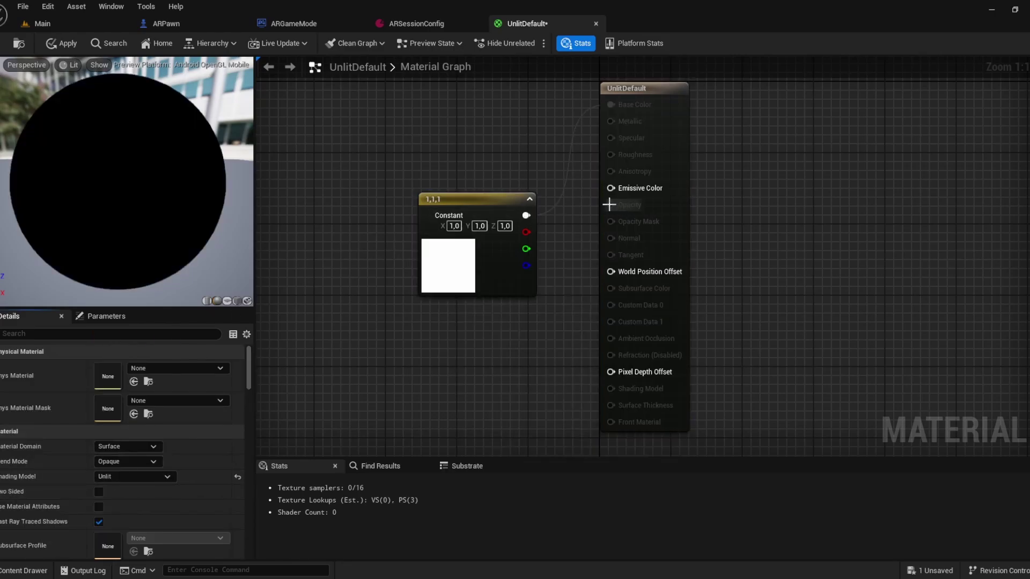
{"action": "left_click_drag", "start_coordinate": [526, 216], "coordinate": [611, 189]}
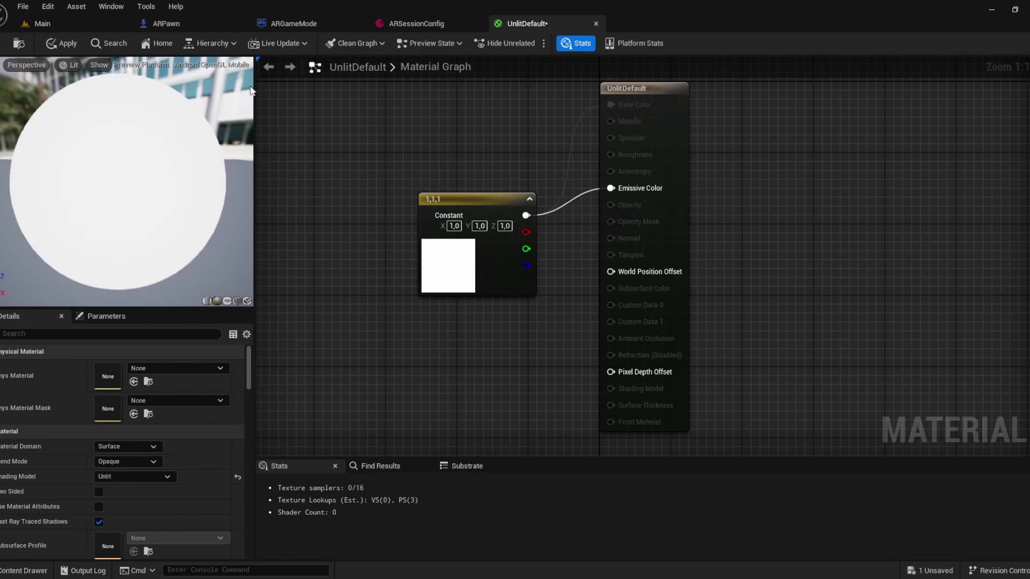
{"action": "left_click", "coordinate": [19, 43]}
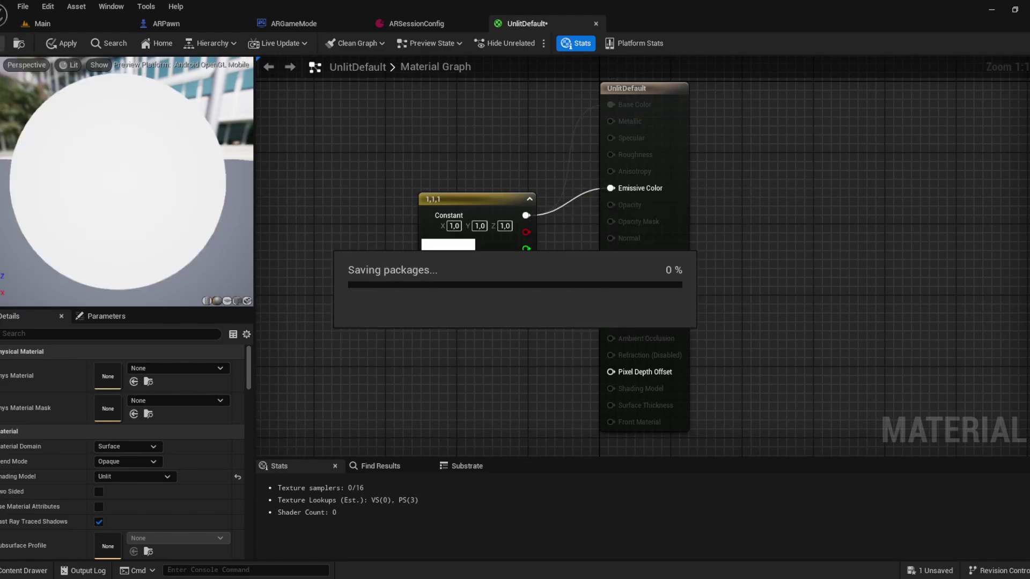
{"action": "left_click", "coordinate": [56, 20]}
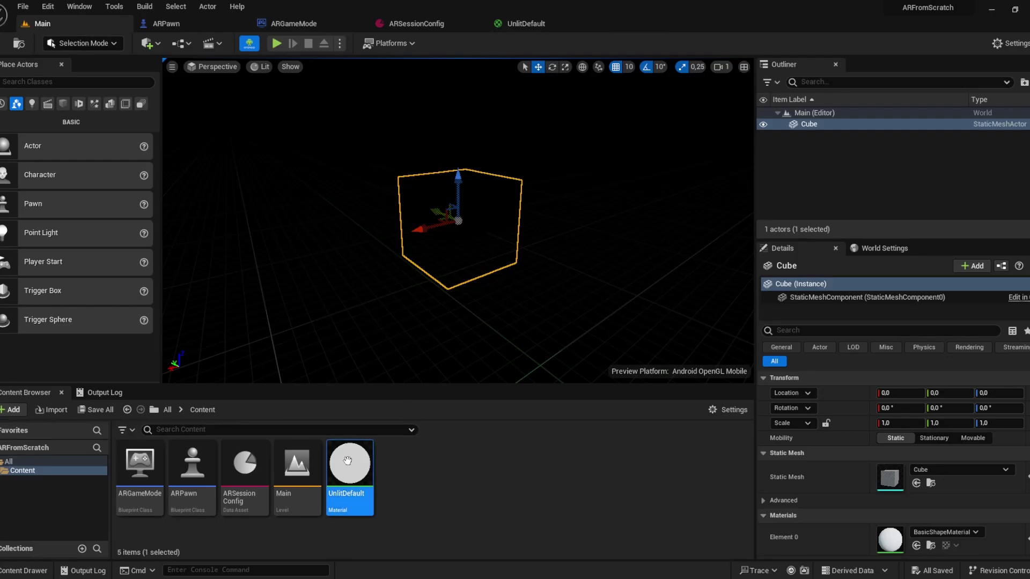
Apply the UnlitDefault material to the cube and move it to location X 100, Y 100
{"action": "left_click_drag", "start_coordinate": [347, 461], "coordinate": [471, 243]}
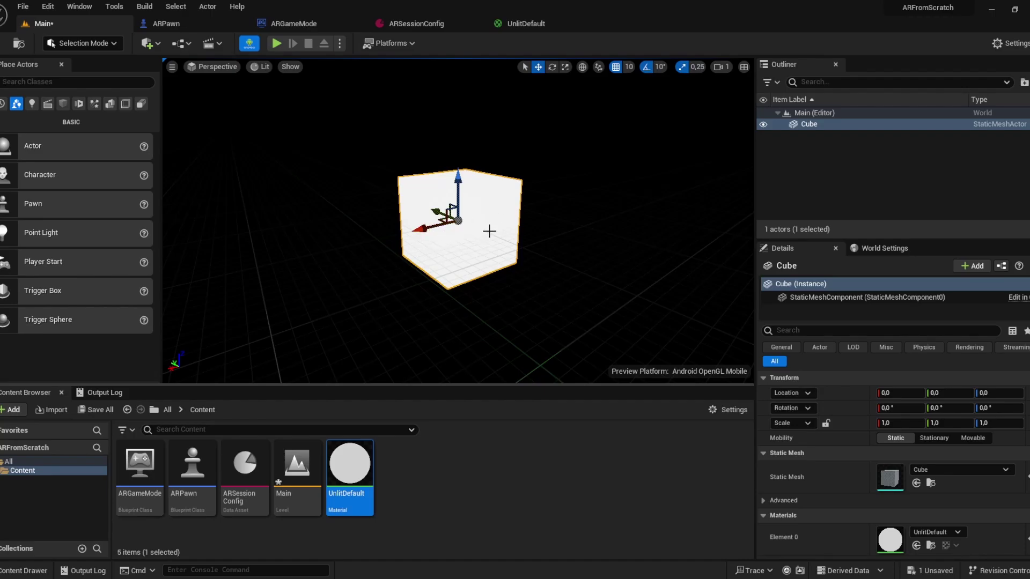
{"action": "left_click", "coordinate": [891, 395]}
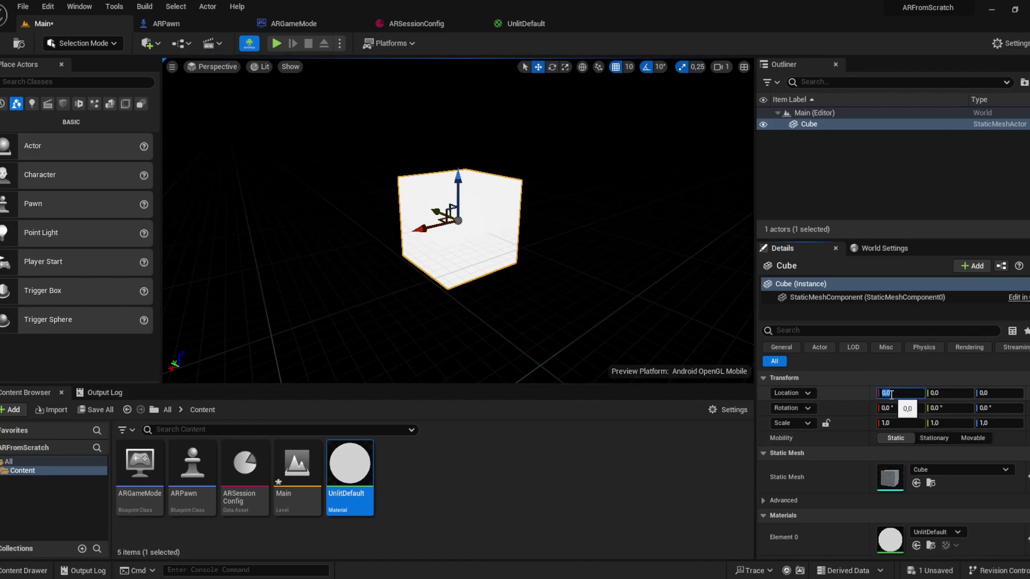
{"action": "type", "text": "100"}
{"action": "key", "text": "Return"}
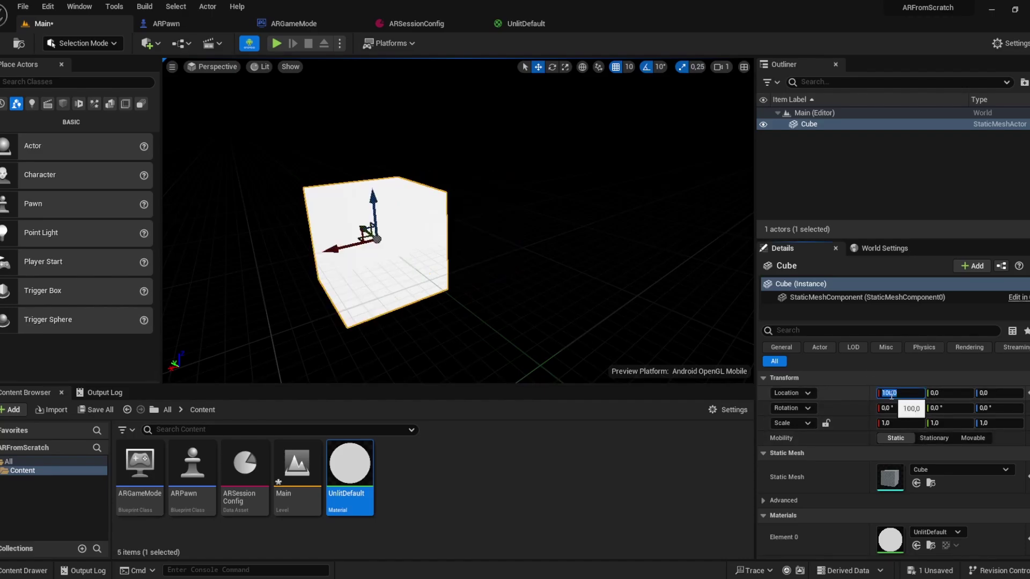
{"action": "left_click", "coordinate": [957, 395]}
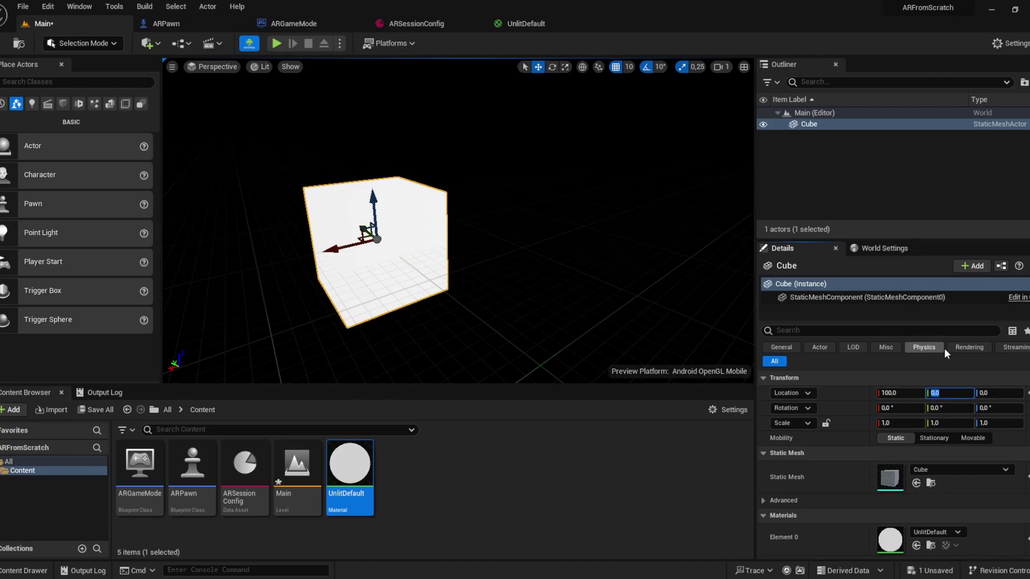
{"action": "type", "text": "100"}
{"action": "key", "text": "Return"}
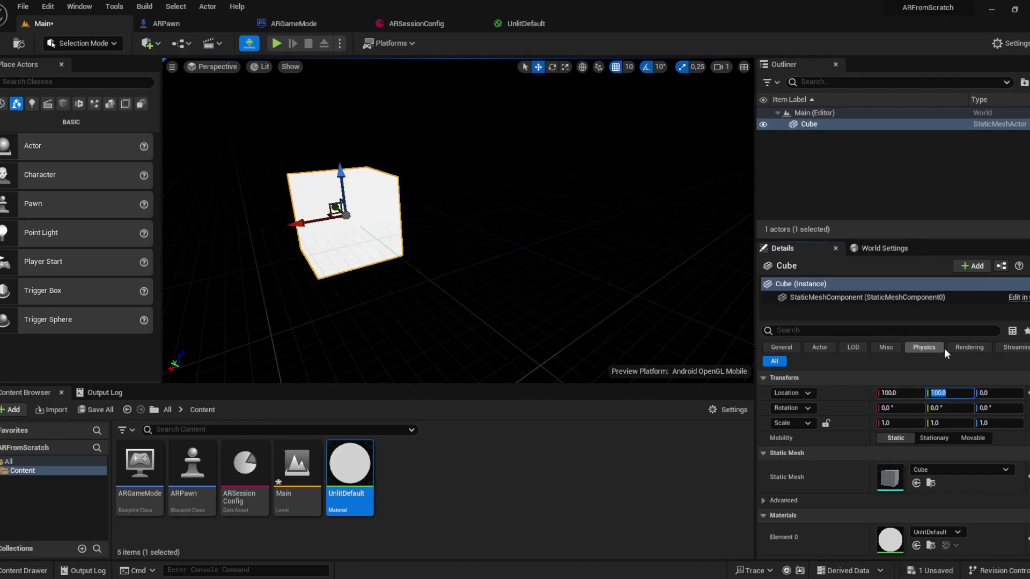
Scale the cube to 0,3 on X, Y and Z and save the level
{"action": "left_click", "coordinate": [912, 424]}
{"action": "type", "text": "0,3"}
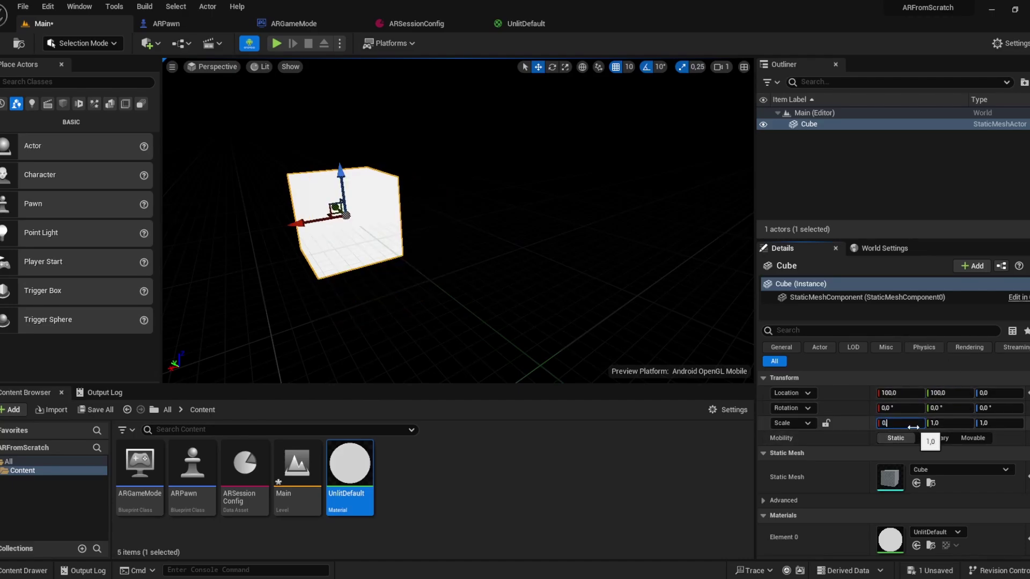
{"action": "key", "text": "Tab"}
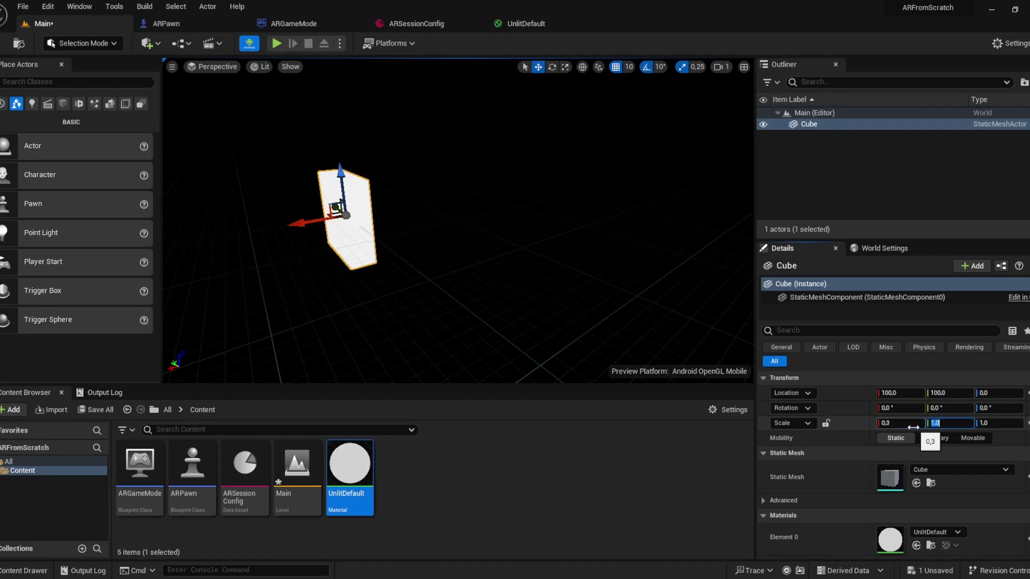
{"action": "type", "text": "0,3"}
{"action": "key", "text": "Tab"}
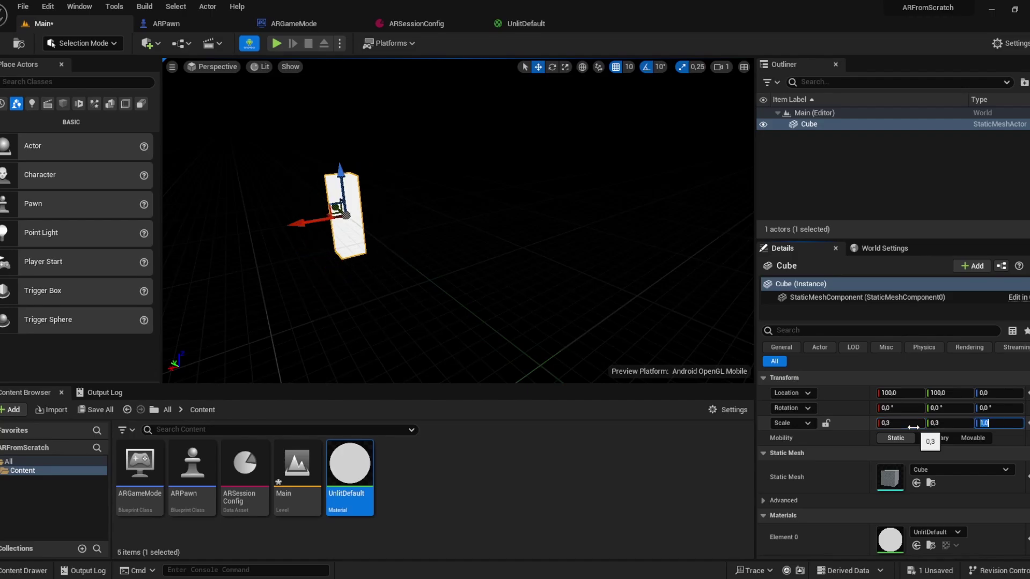
{"action": "type", "text": "0,3"}
{"action": "key", "text": "Return"}
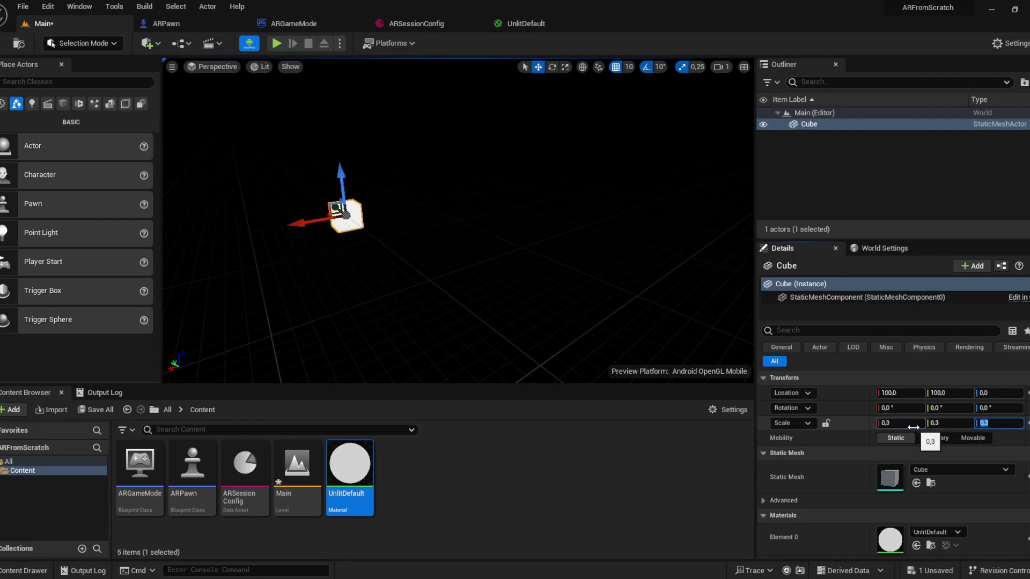
{"action": "key", "text": "ctrl+s"}
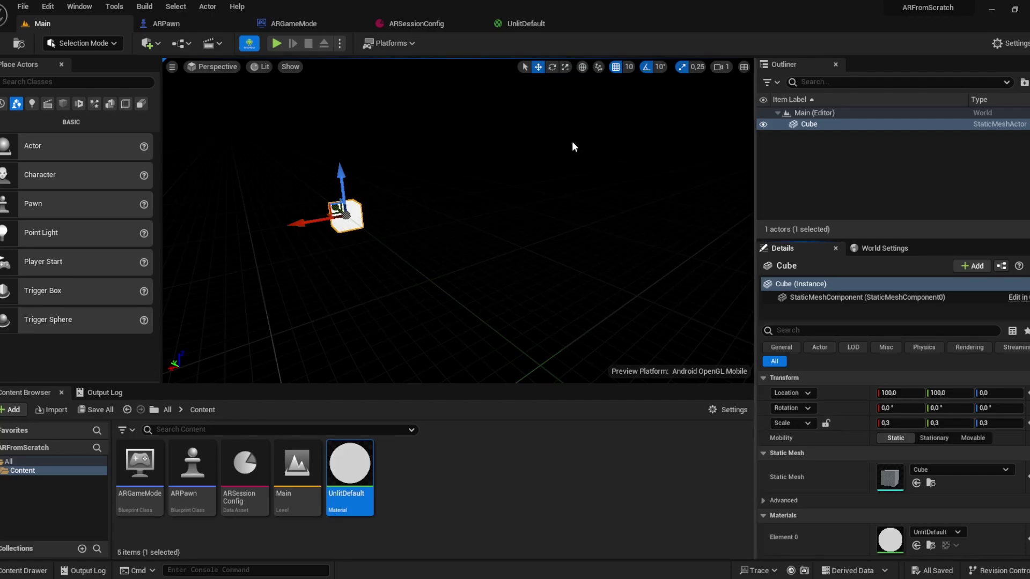
In Project Settings, set the Android orientation to Sensor Portrait
{"action": "left_click", "coordinate": [49, 7]}
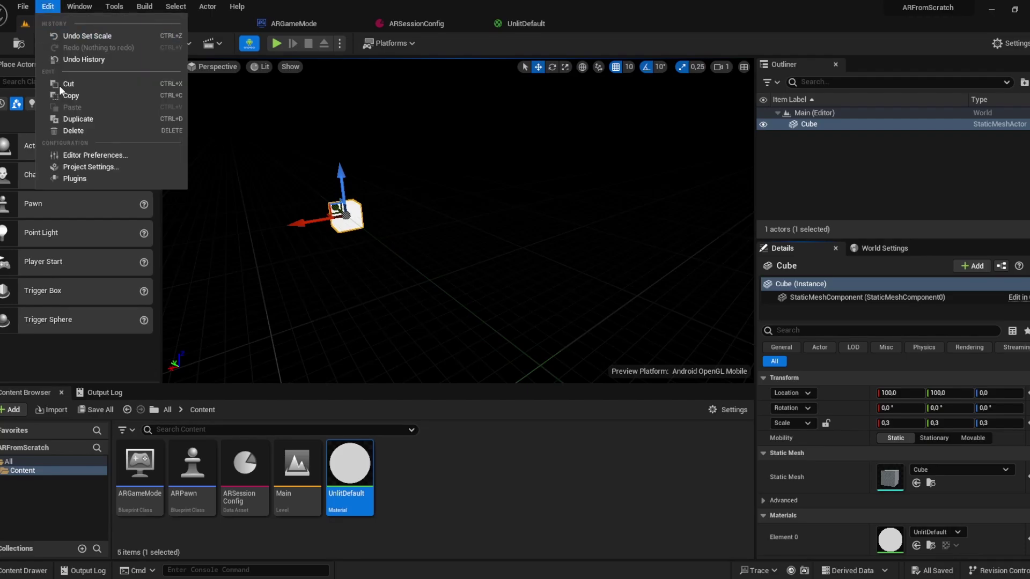
{"action": "left_click", "coordinate": [92, 167]}
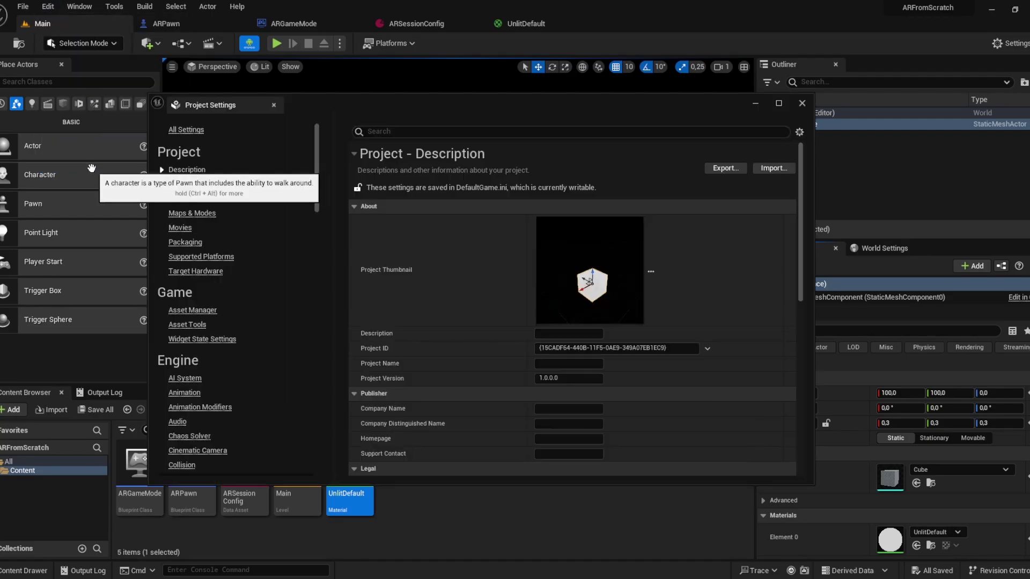
{"action": "left_click", "coordinate": [419, 132]}
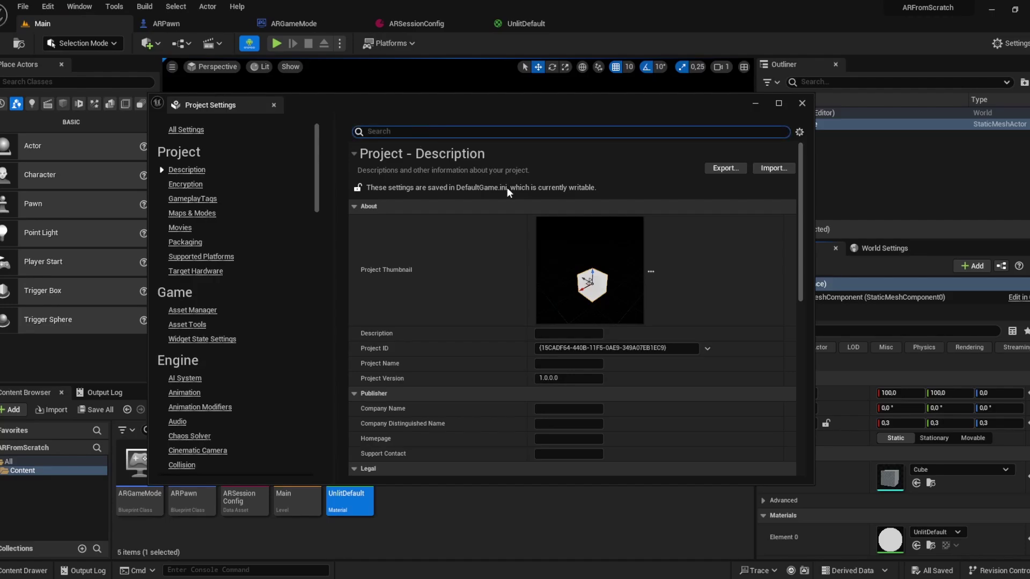
{"action": "type", "text": "landscape"}
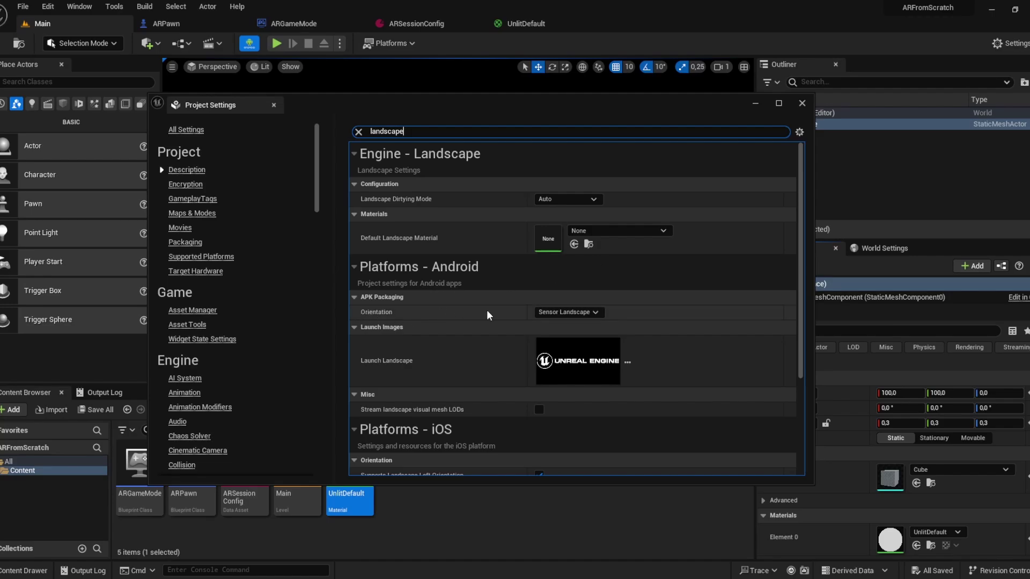
{"action": "left_click", "coordinate": [563, 312]}
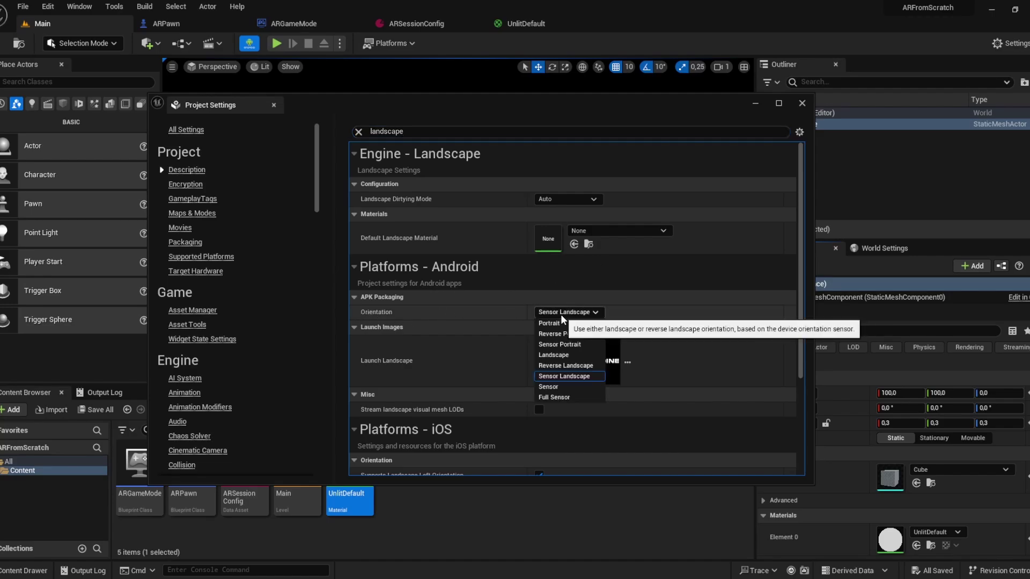
{"action": "left_click", "coordinate": [559, 344]}
{"action": "left_click", "coordinate": [584, 312]}
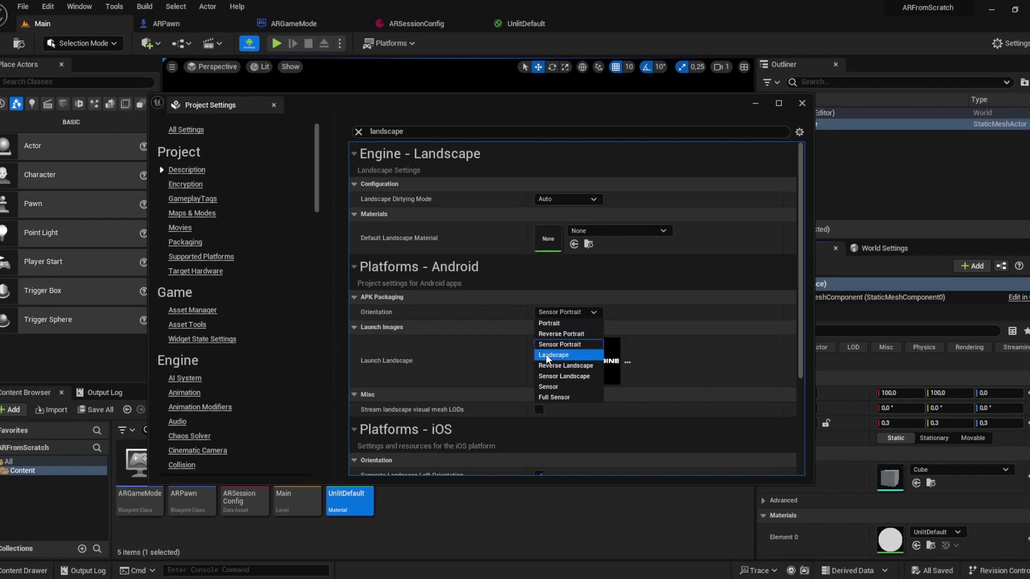
{"action": "key", "text": "Escape"}
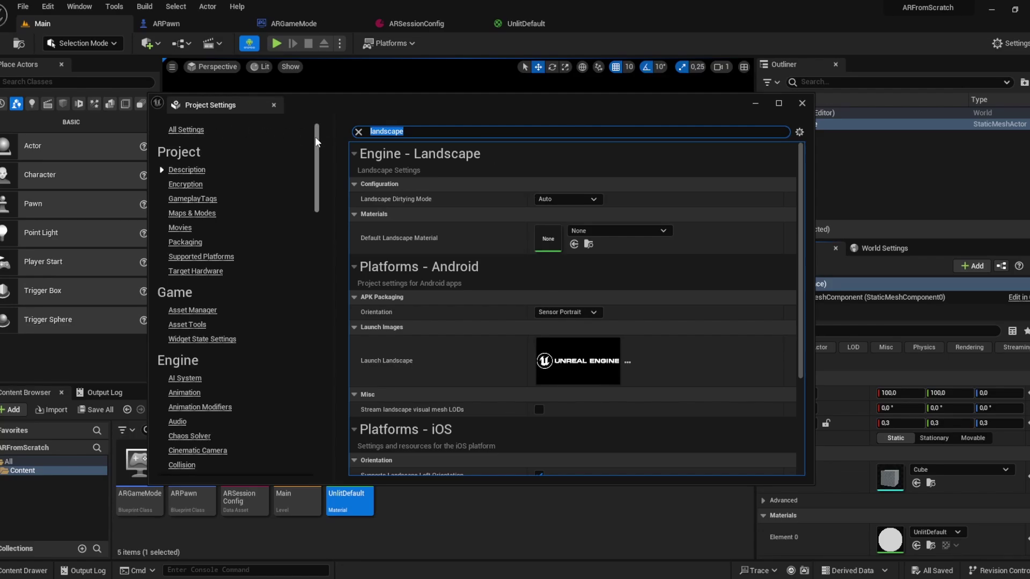
Search 'portrait' to confirm the orientation, then clear the search and close Project Settings
{"action": "type", "text": "portariat"}
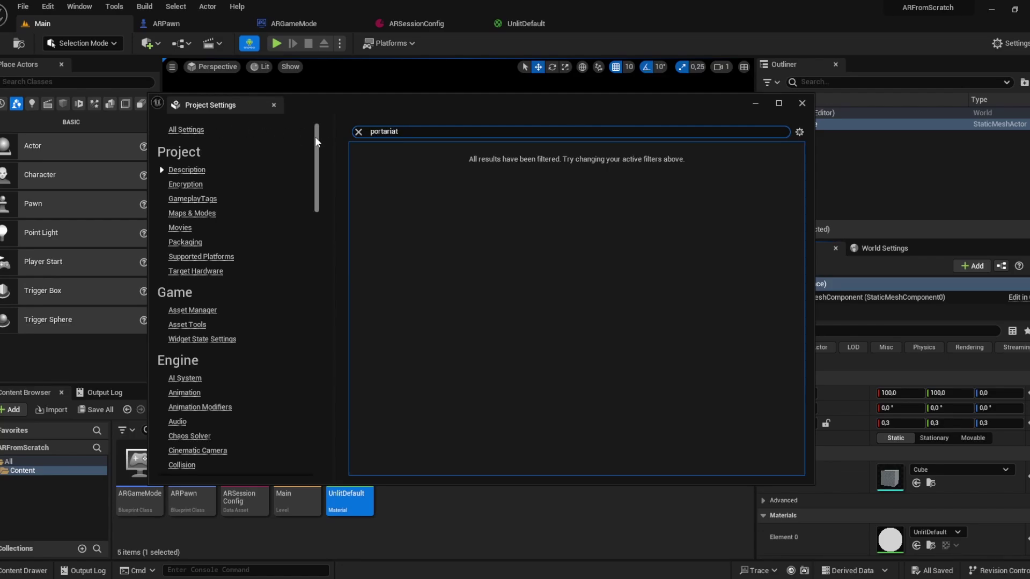
{"action": "key", "text": "BackSpace"}
{"action": "type", "text": "rai"}
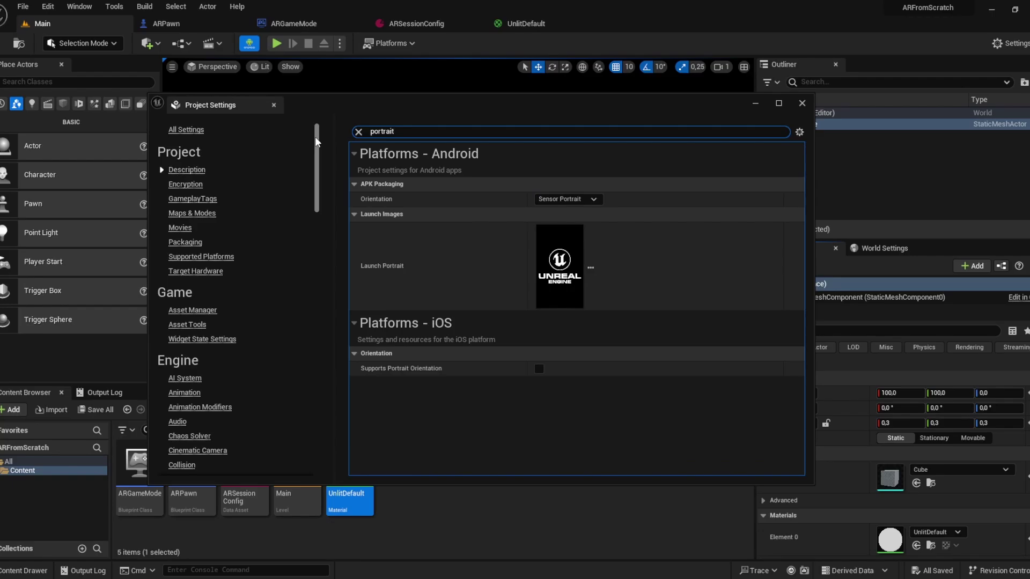
{"action": "left_click", "coordinate": [358, 132]}
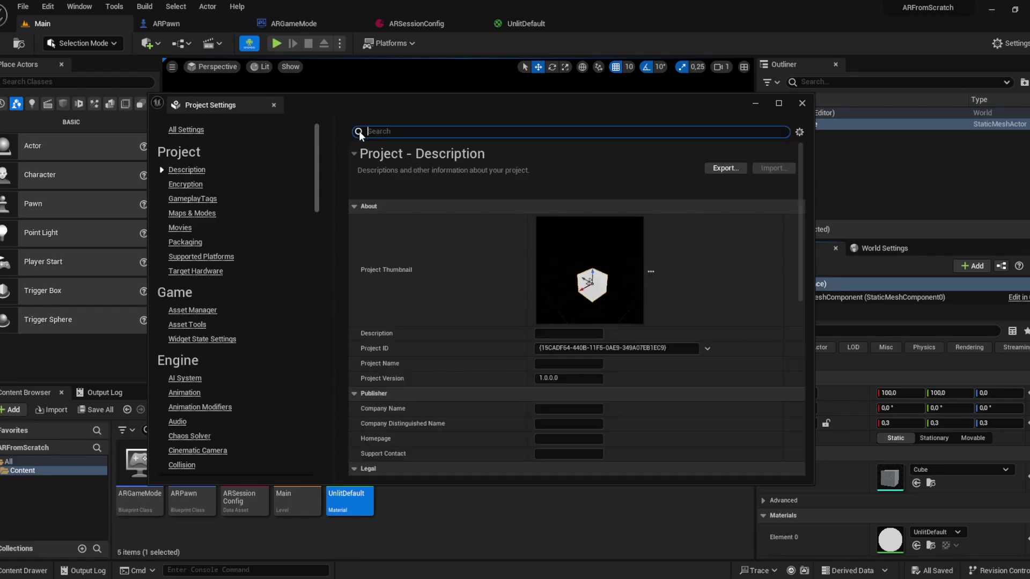
{"action": "left_click", "coordinate": [802, 103]}
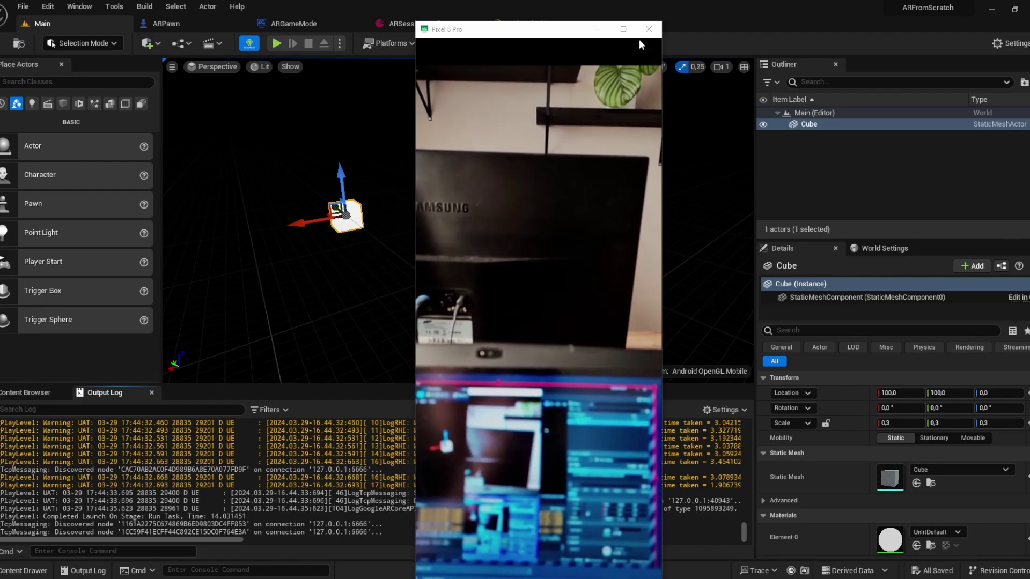
Close the Pixel 8 Pro's mirrored screen window
{"action": "left_click", "coordinate": [649, 29]}
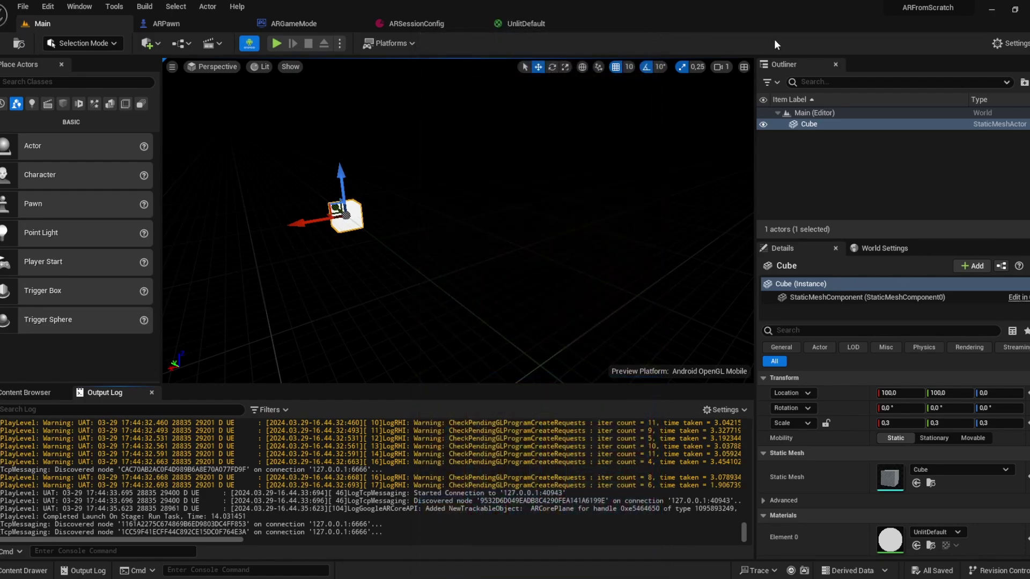